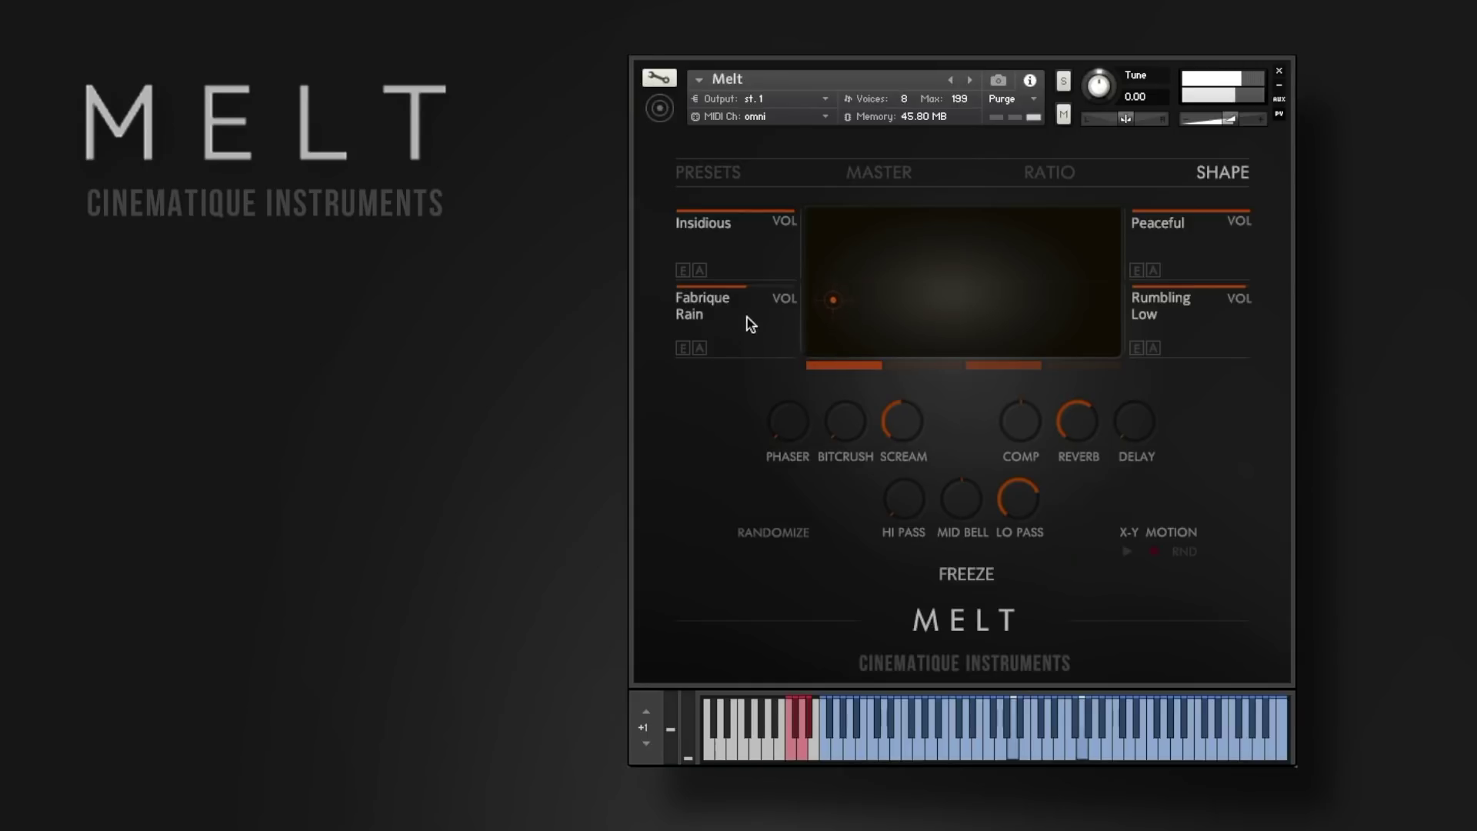
Drag the XY morph point from the left edge to near the pad centre, blending all four layers.
{"action": "left_click_drag", "start_coordinate": [910, 290], "coordinate": [1146, 210]}
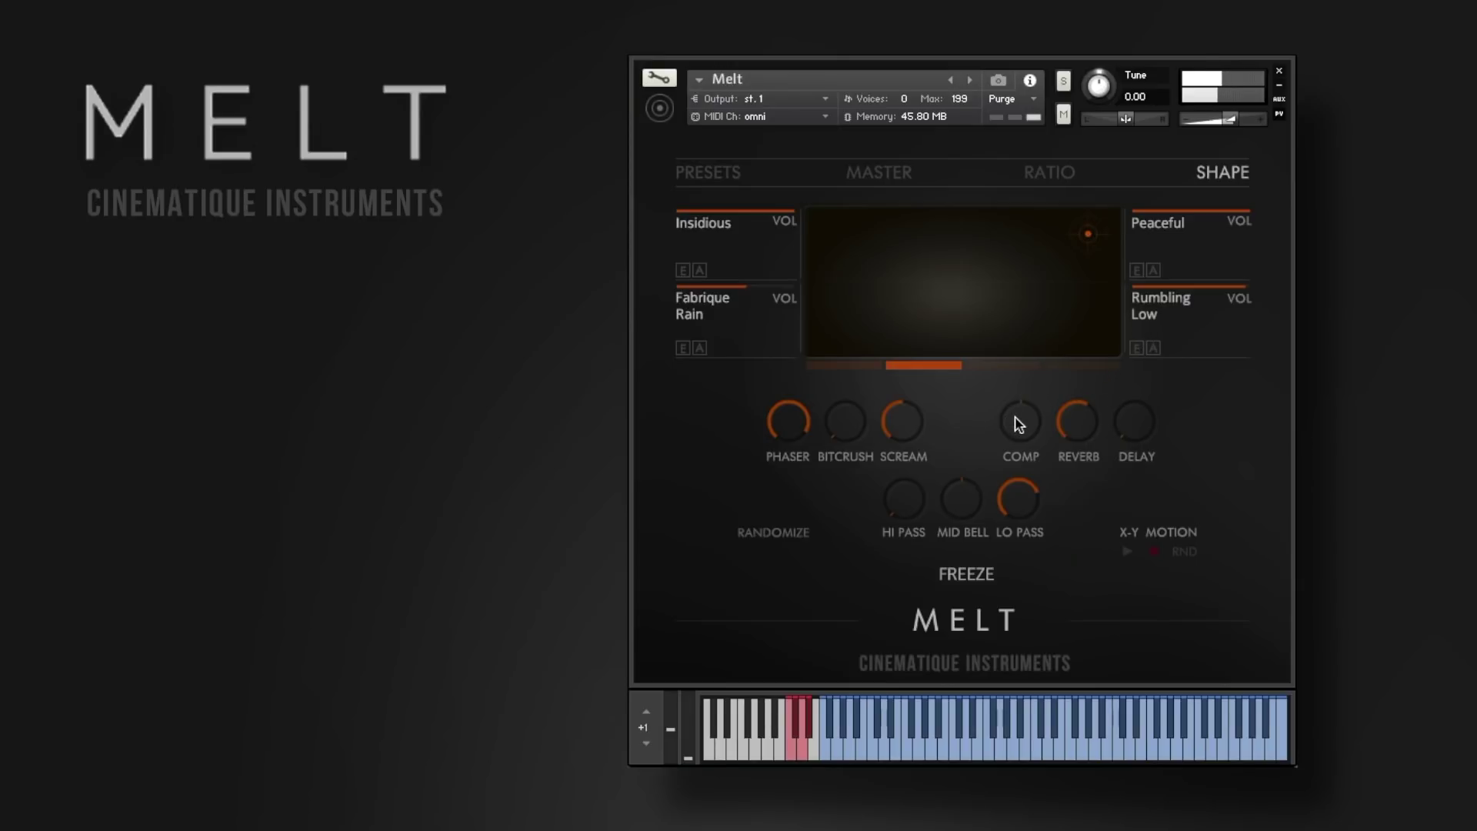
{"action": "left_click_drag", "start_coordinate": [1089, 234], "coordinate": [992, 300]}
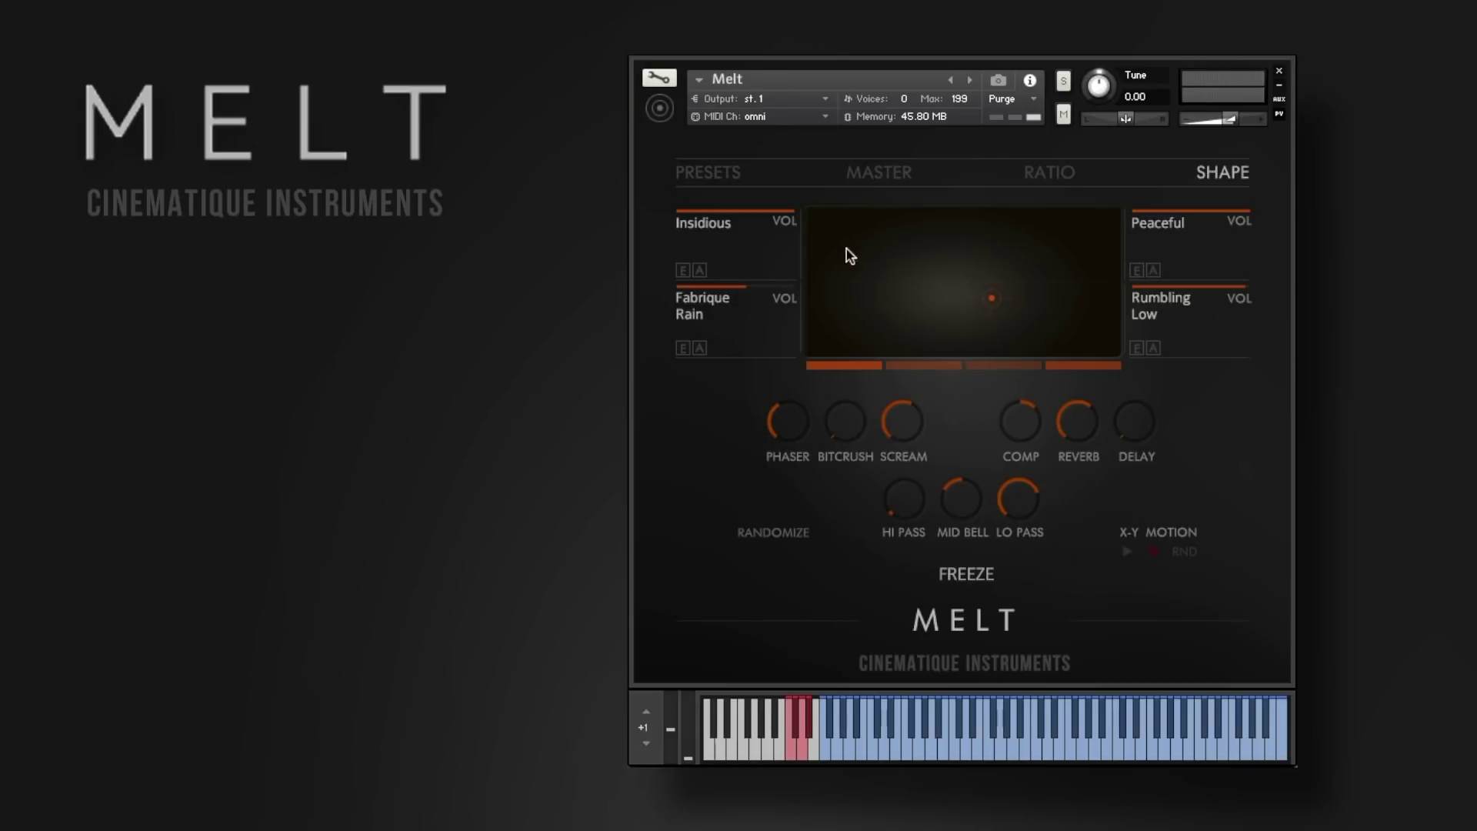
Load the MONUMENTAL preset from 1 ORGANIC PIECES > 1 AMBIANCES.
{"action": "left_click", "coordinate": [711, 173]}
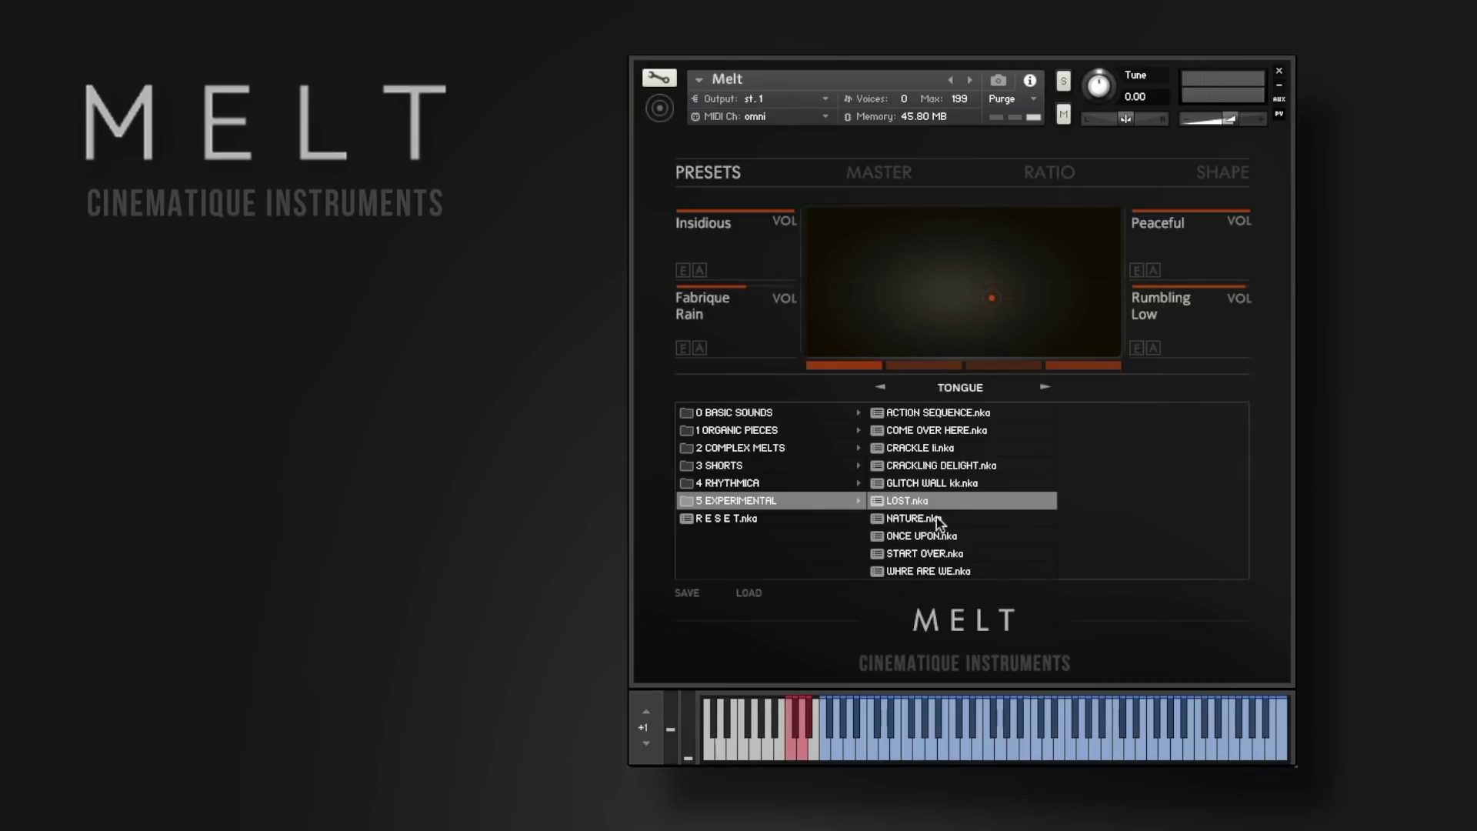
{"action": "left_click", "coordinate": [756, 434]}
{"action": "left_click", "coordinate": [907, 417]}
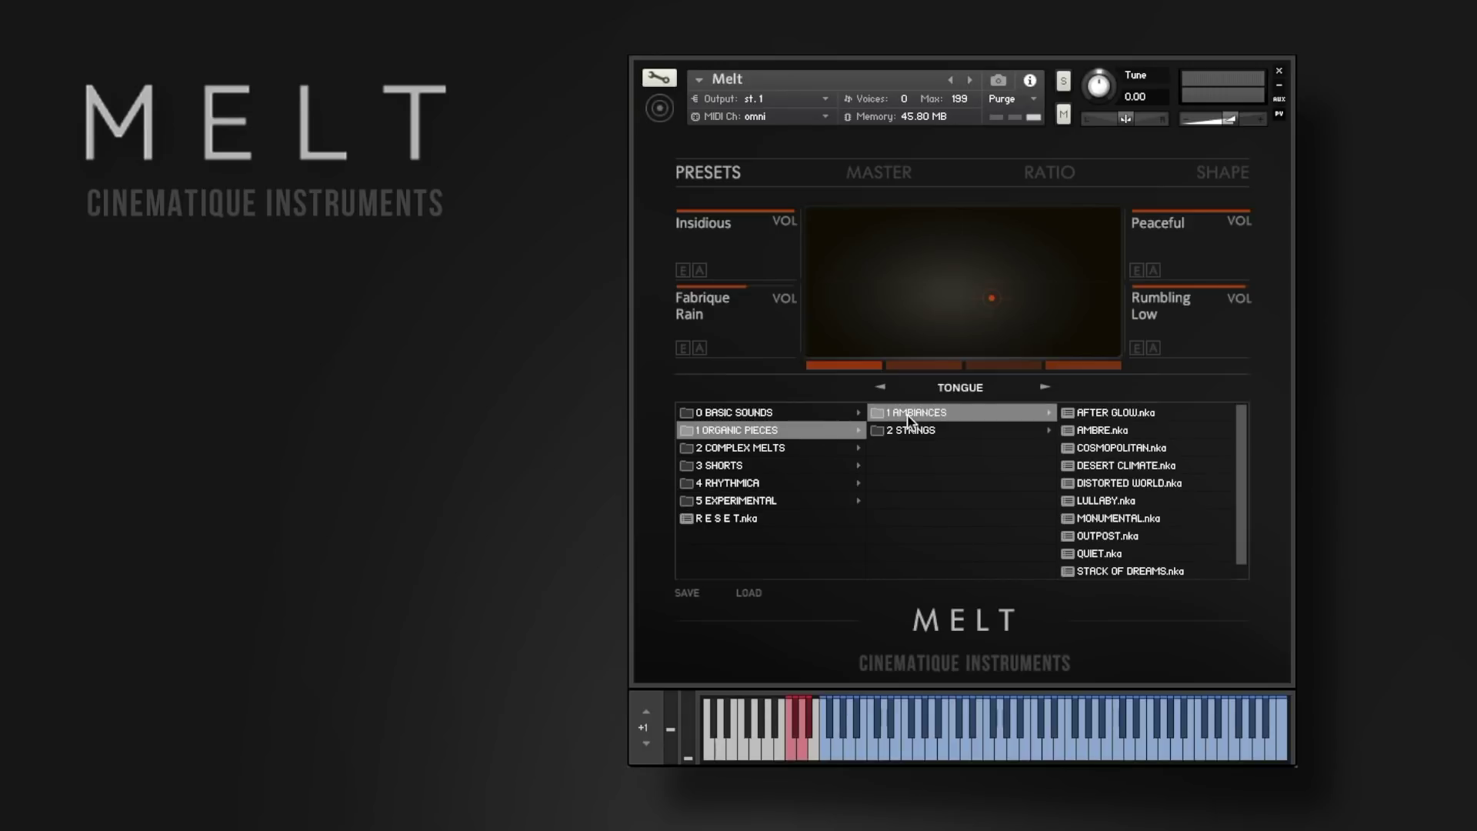
{"action": "left_click", "coordinate": [1116, 518]}
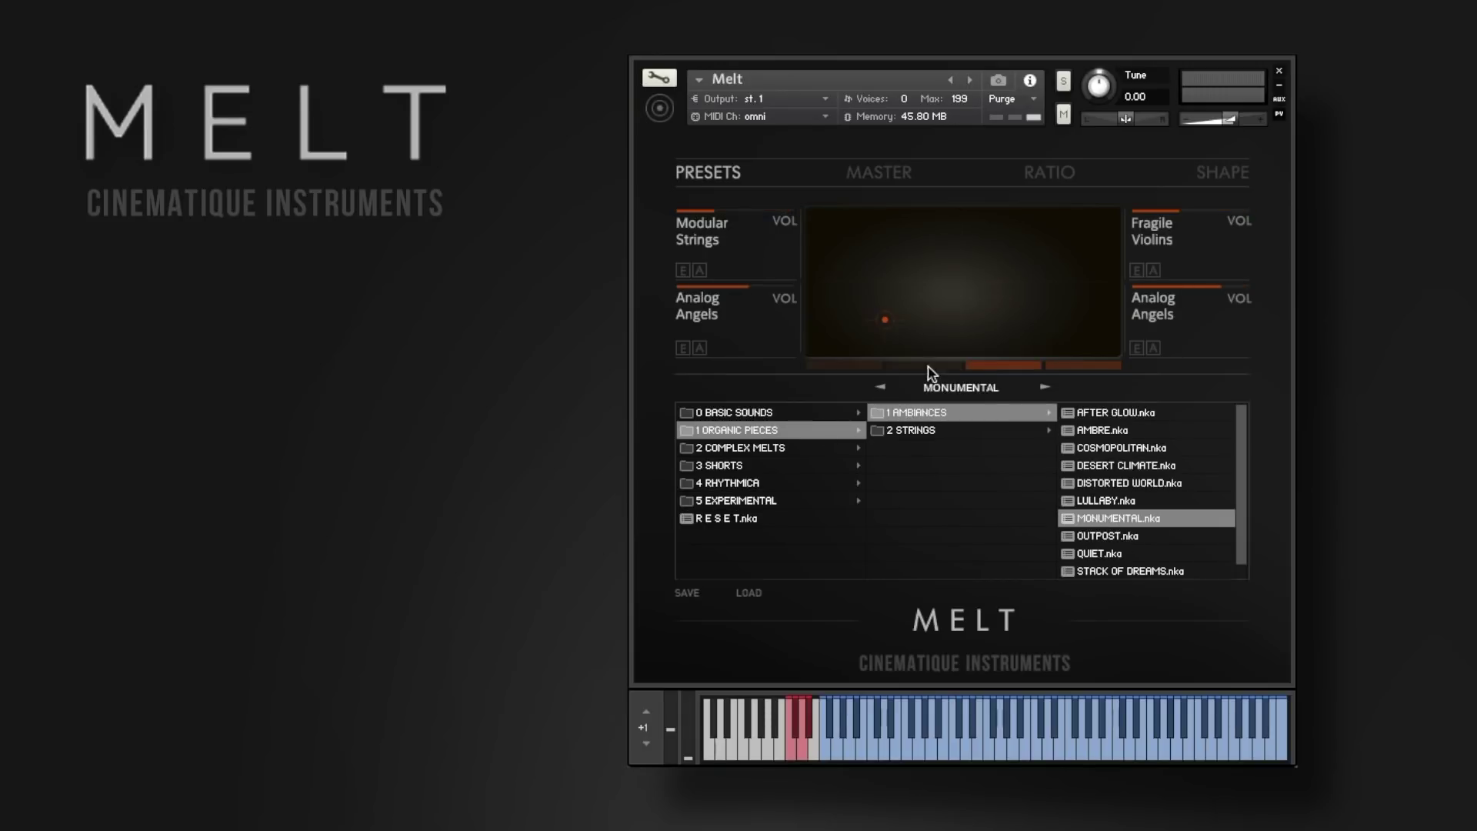
Morph MONUMENTAL toward the right-hand layers, then load CELL ORGANIC from 2 STRINGS.
{"action": "left_click_drag", "start_coordinate": [890, 321], "coordinate": [955, 308]}
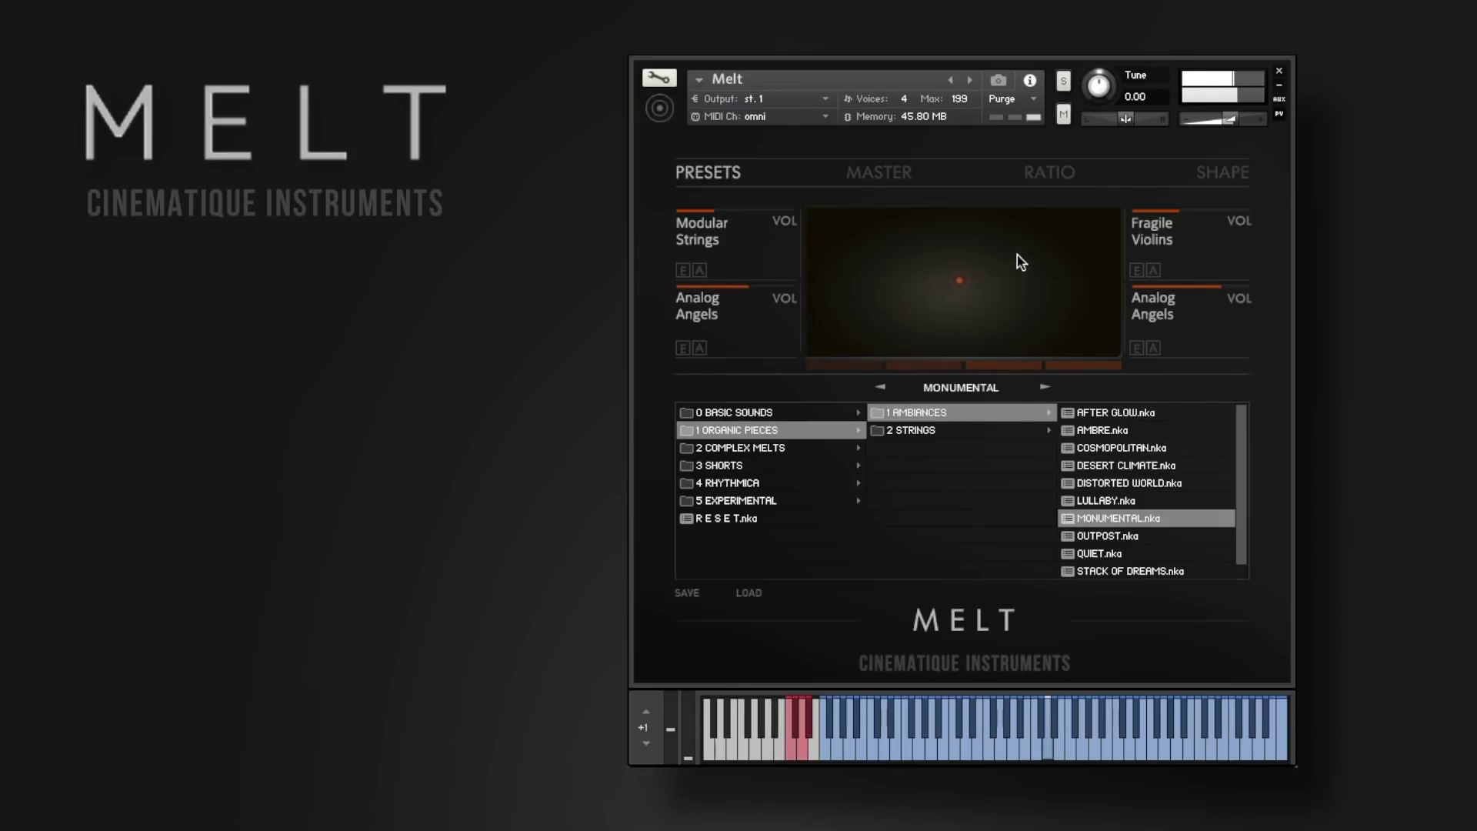
{"action": "left_click_drag", "start_coordinate": [1042, 269], "coordinate": [1083, 260]}
{"action": "left_click", "coordinate": [914, 434]}
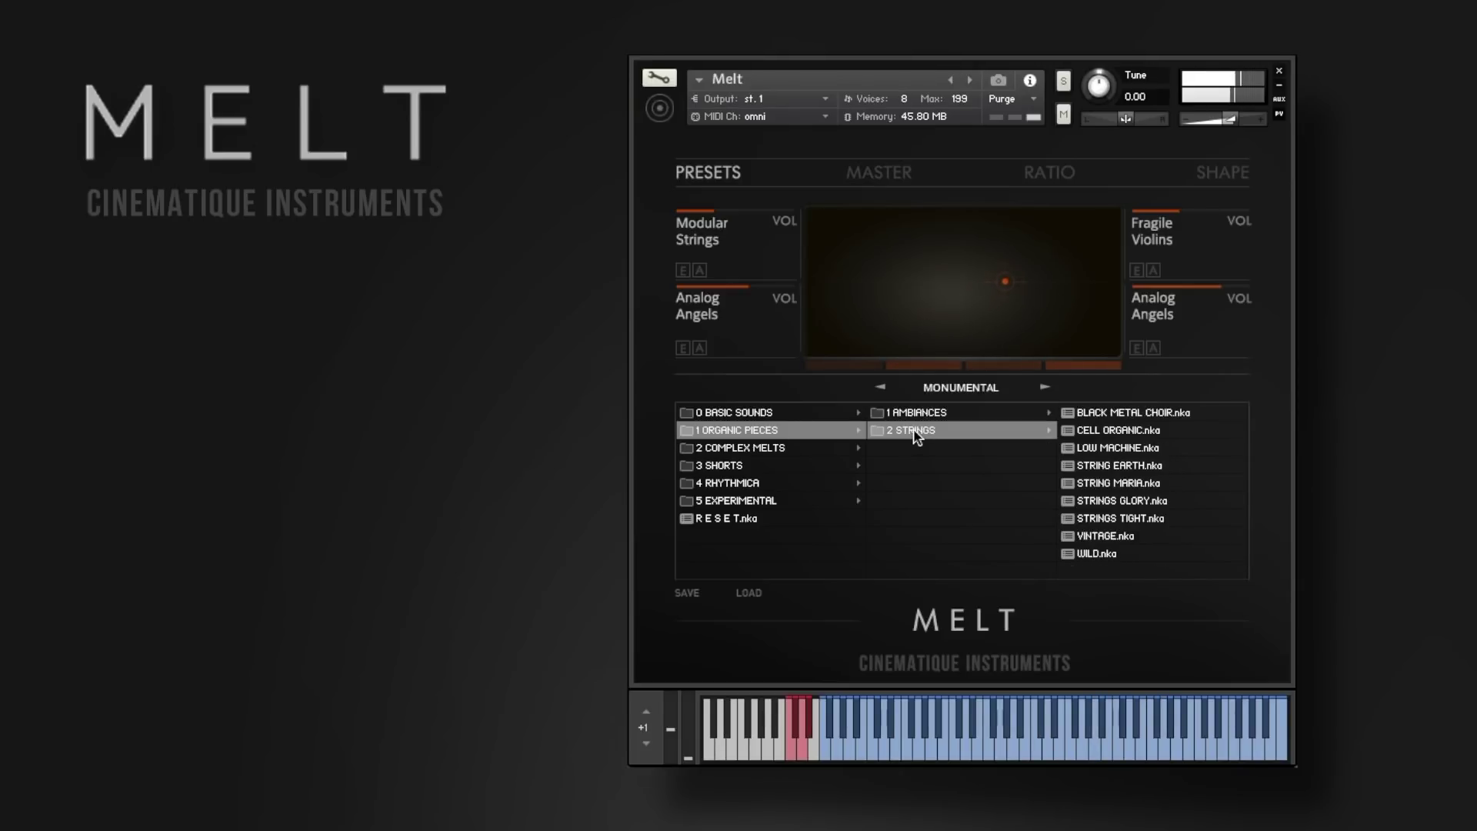
{"action": "left_click", "coordinate": [1152, 432]}
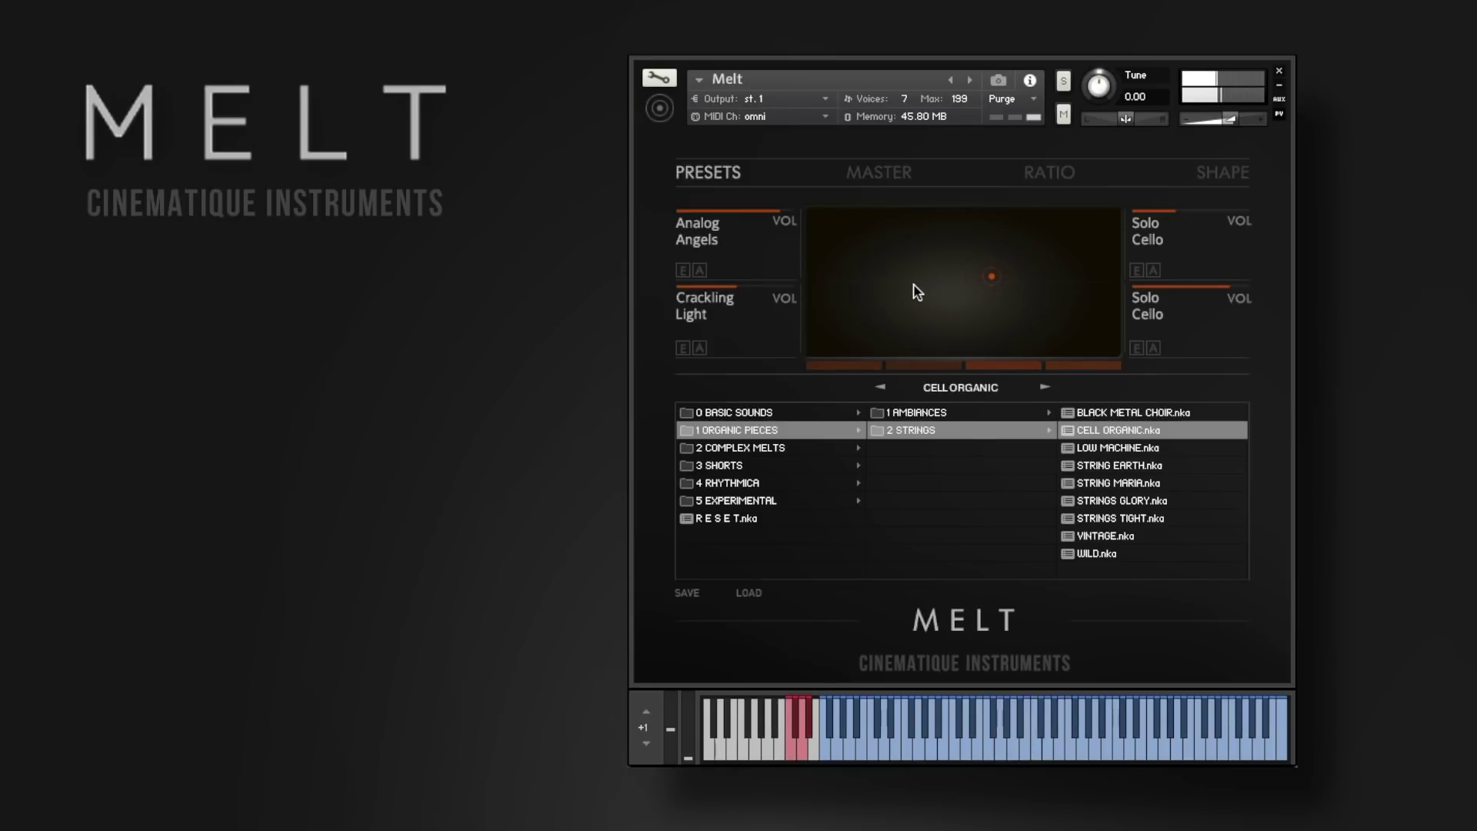
Load STRINGS TIGHT and move the morph point to the upper left toward Fragile Violins.
{"action": "left_click", "coordinate": [1093, 521]}
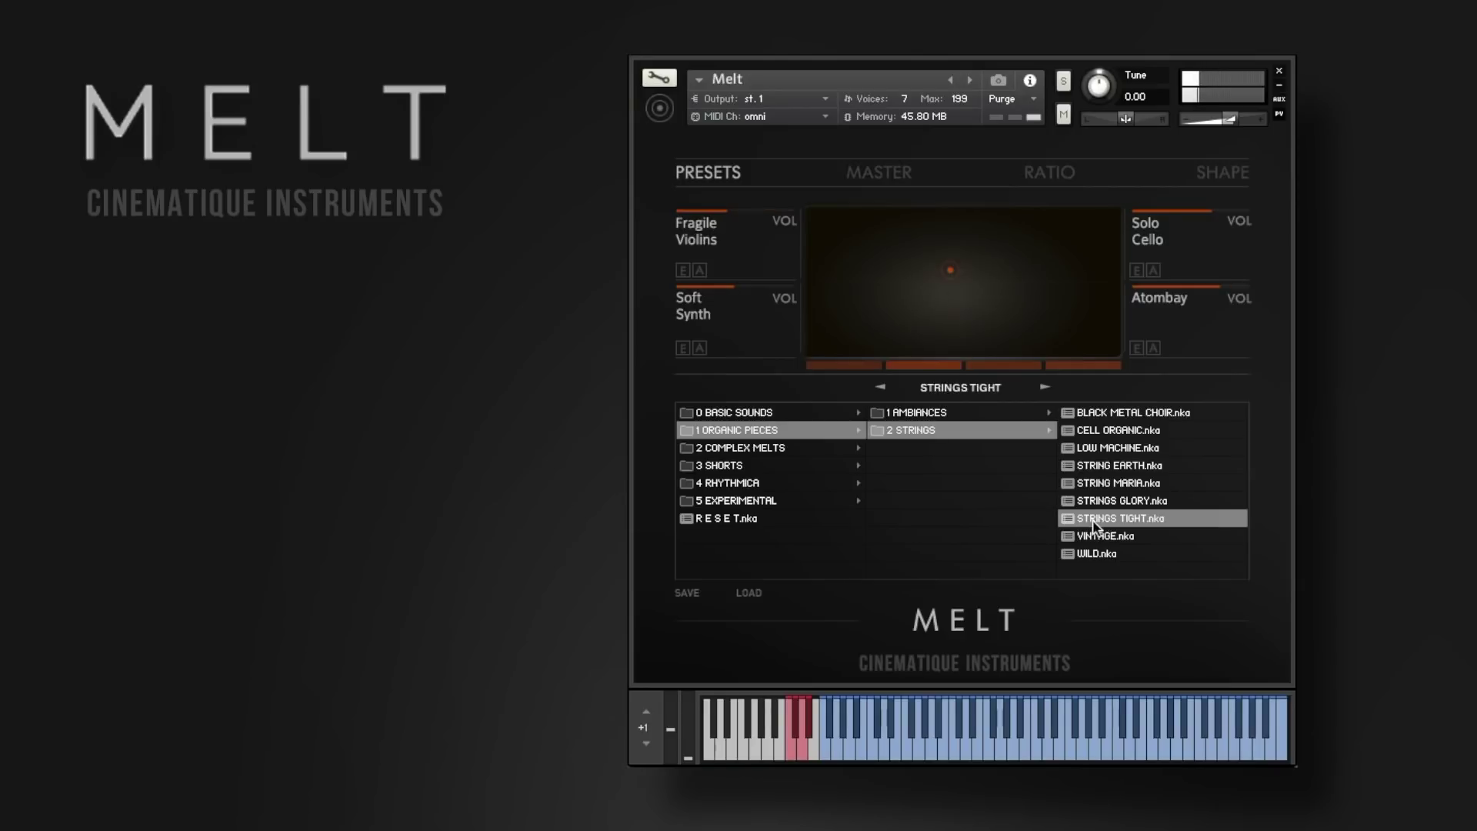
{"action": "left_click", "coordinate": [963, 279]}
{"action": "left_click_drag", "start_coordinate": [969, 290], "coordinate": [847, 247]}
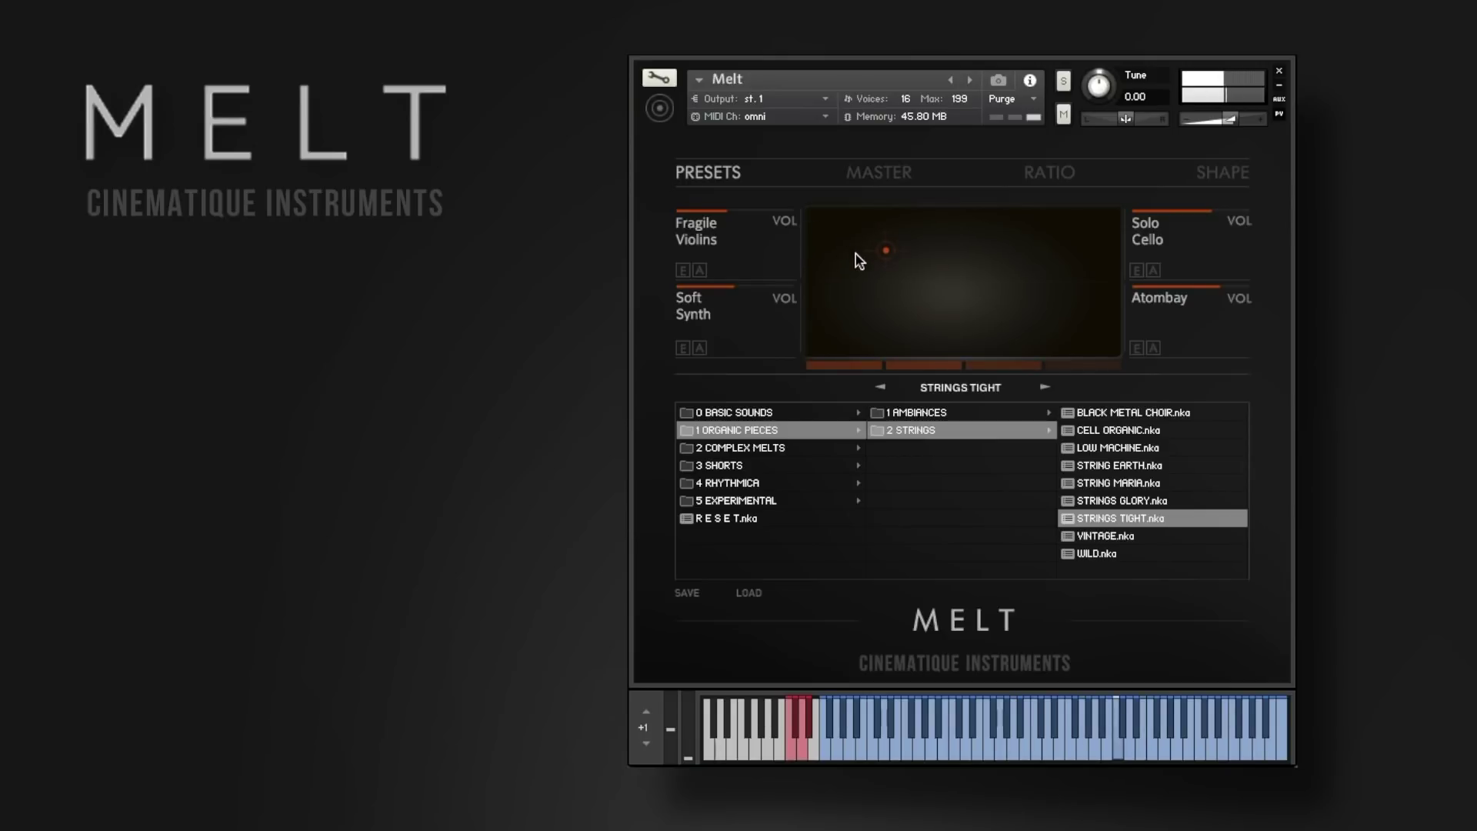
{"action": "left_click", "coordinate": [1231, 178]}
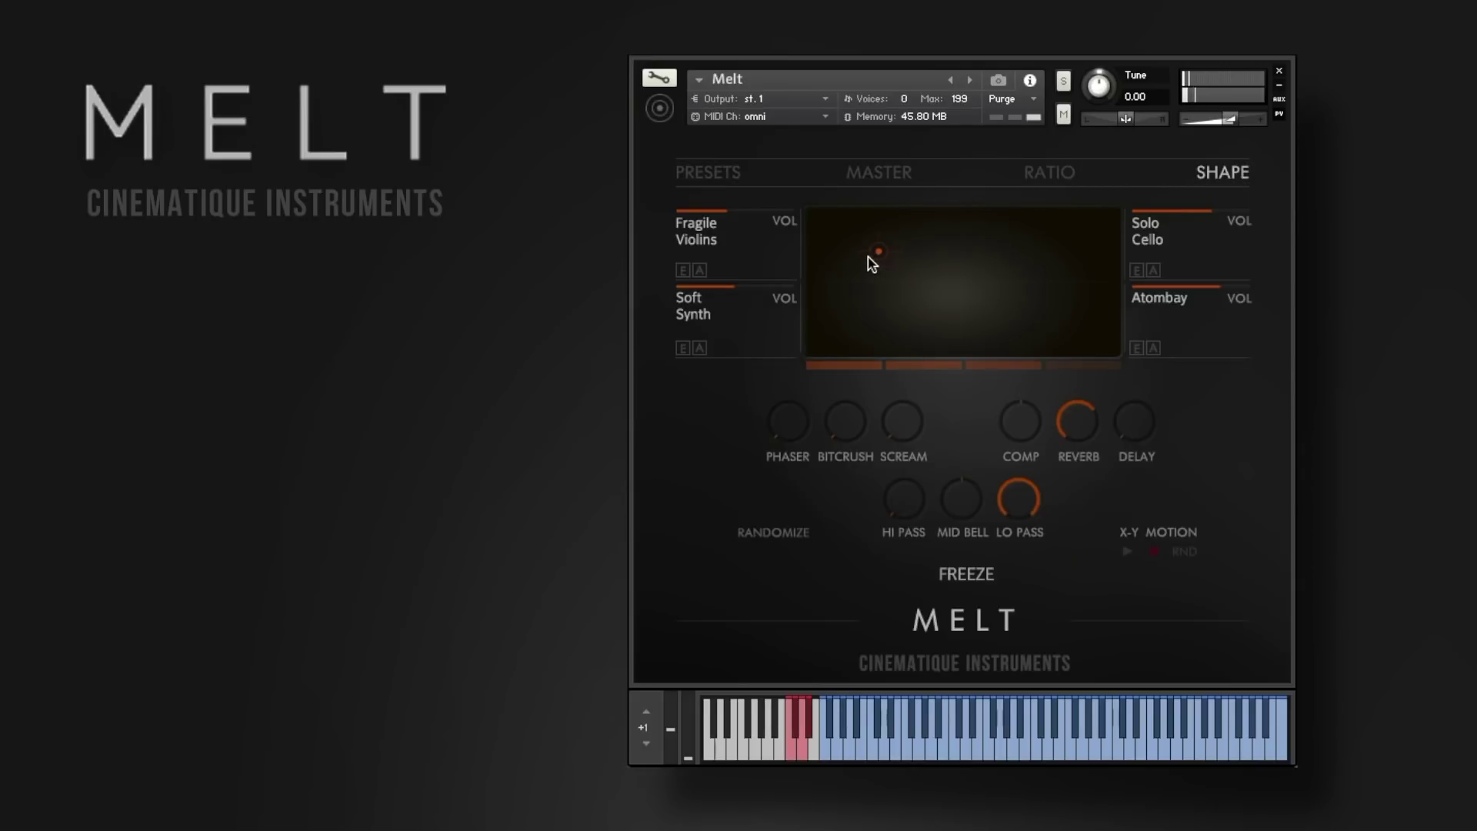
Toggle separate effect editing for Fragile Violins and Solo Cello while sweeping the morph point across the pad.
{"action": "left_click", "coordinate": [683, 270]}
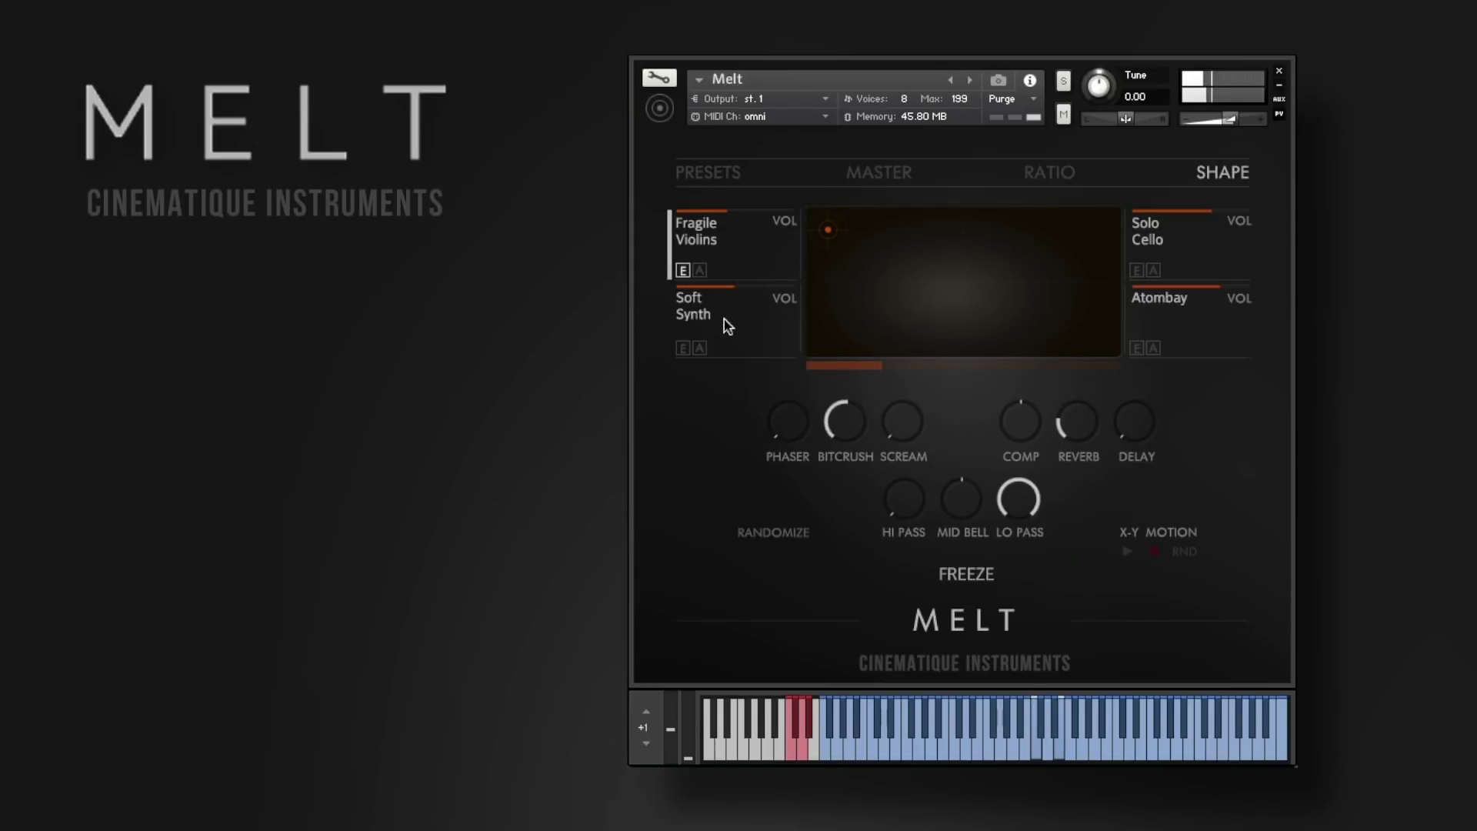
{"action": "left_click", "coordinate": [683, 270]}
{"action": "left_click_drag", "start_coordinate": [825, 229], "coordinate": [1100, 268]}
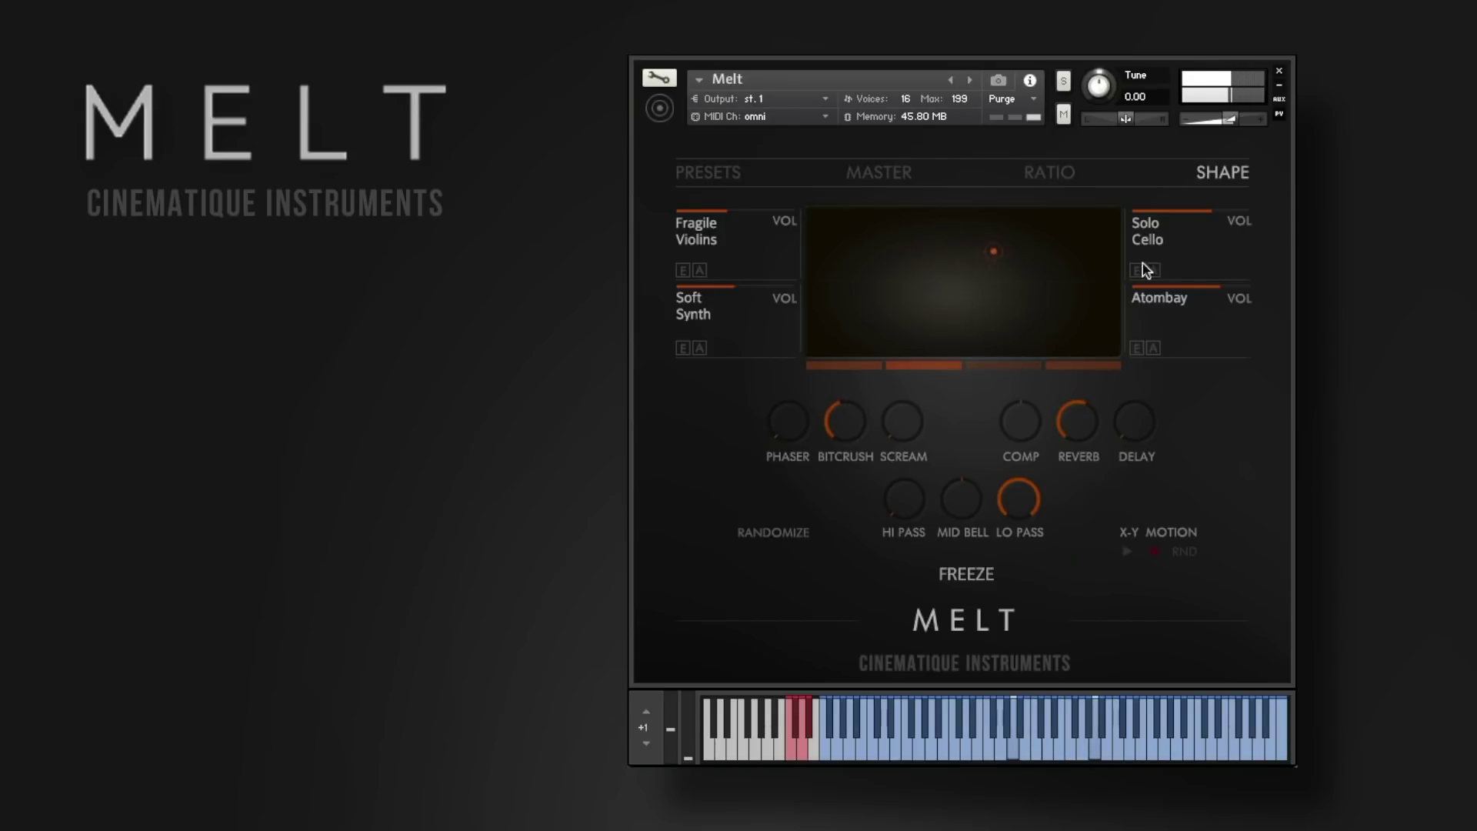
{"action": "left_click", "coordinate": [1136, 270]}
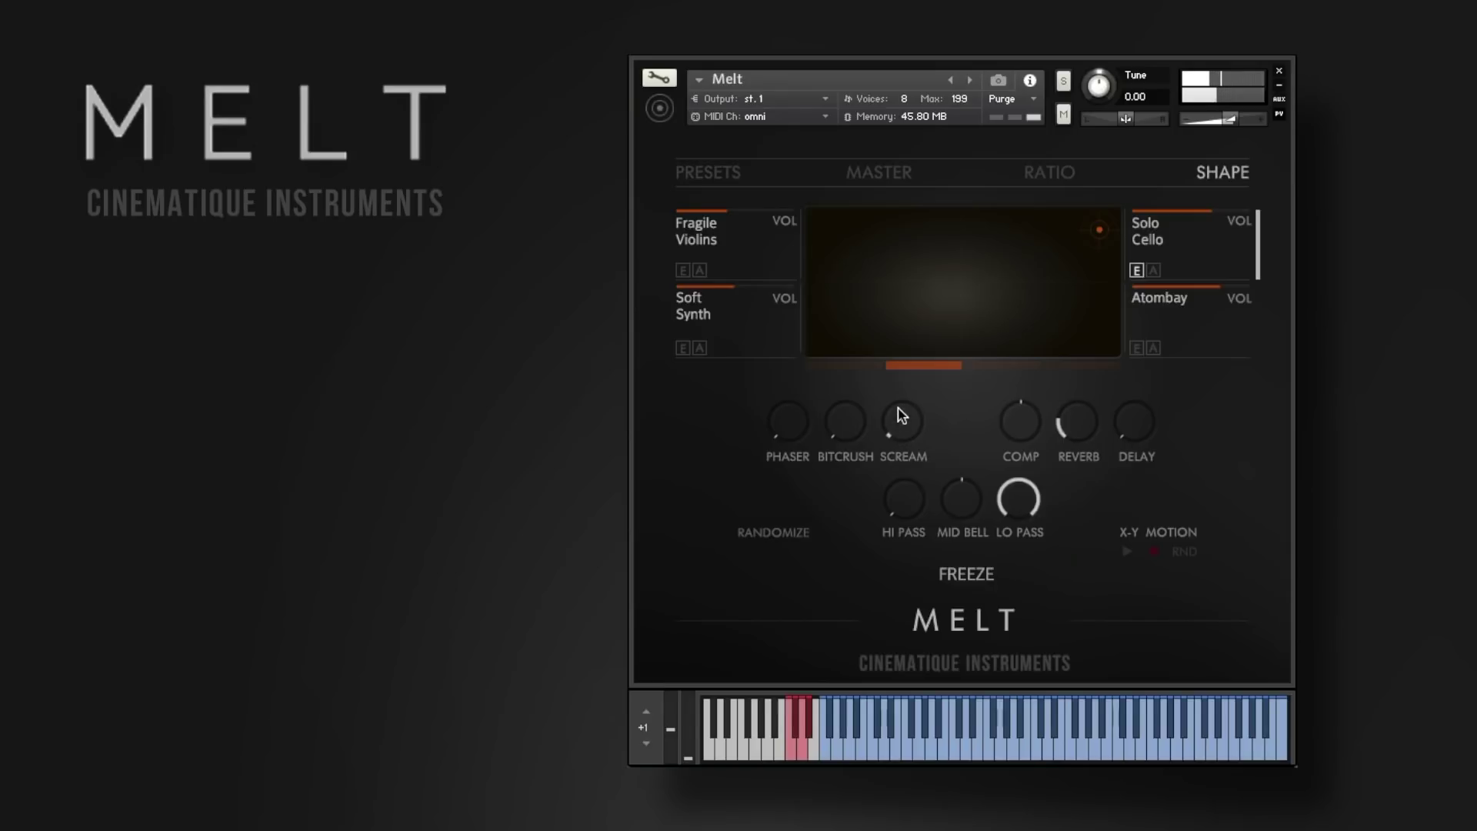
{"action": "left_click", "coordinate": [1139, 272]}
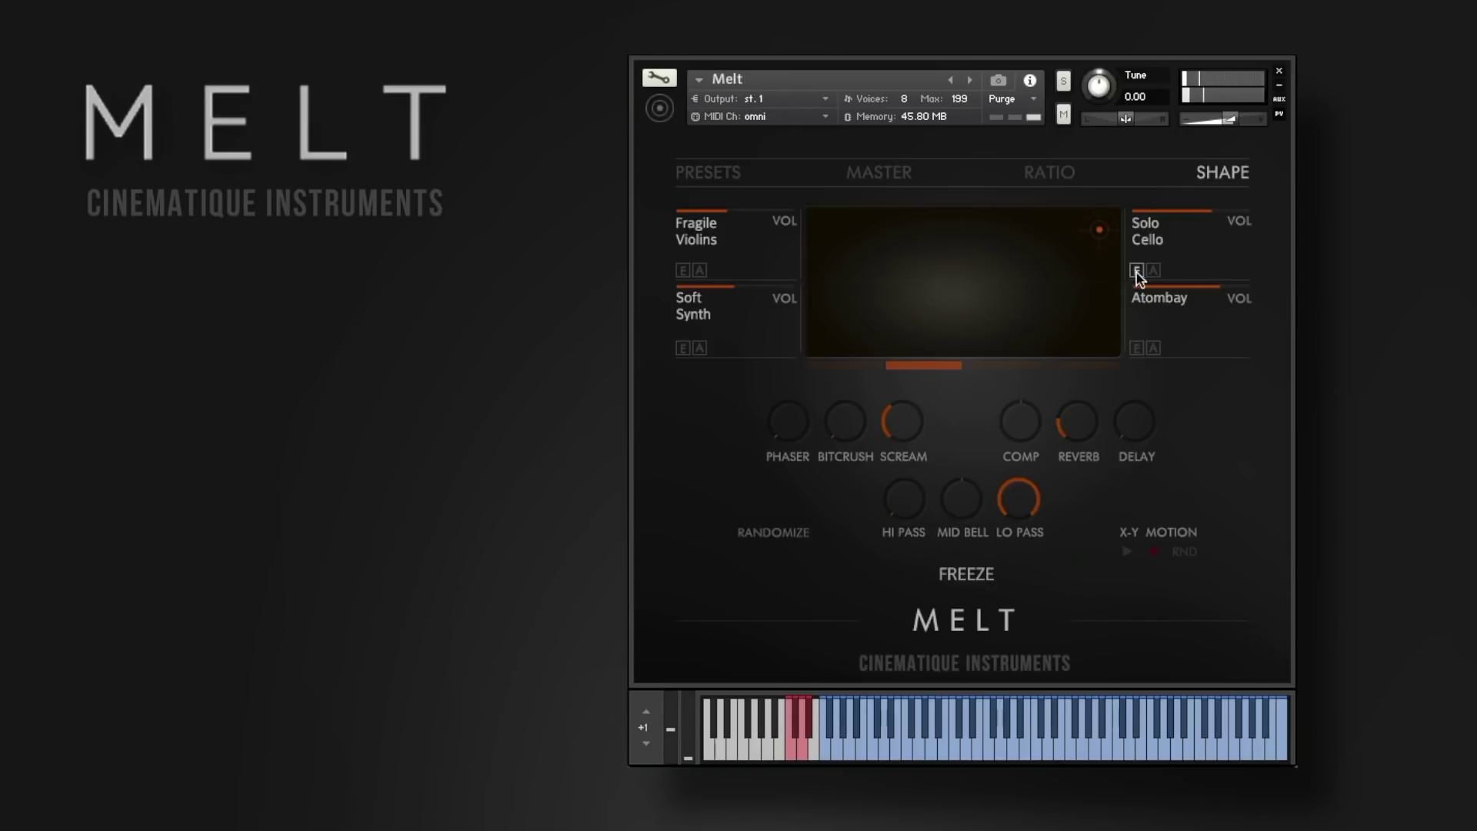
{"action": "left_click_drag", "start_coordinate": [1099, 231], "coordinate": [914, 290]}
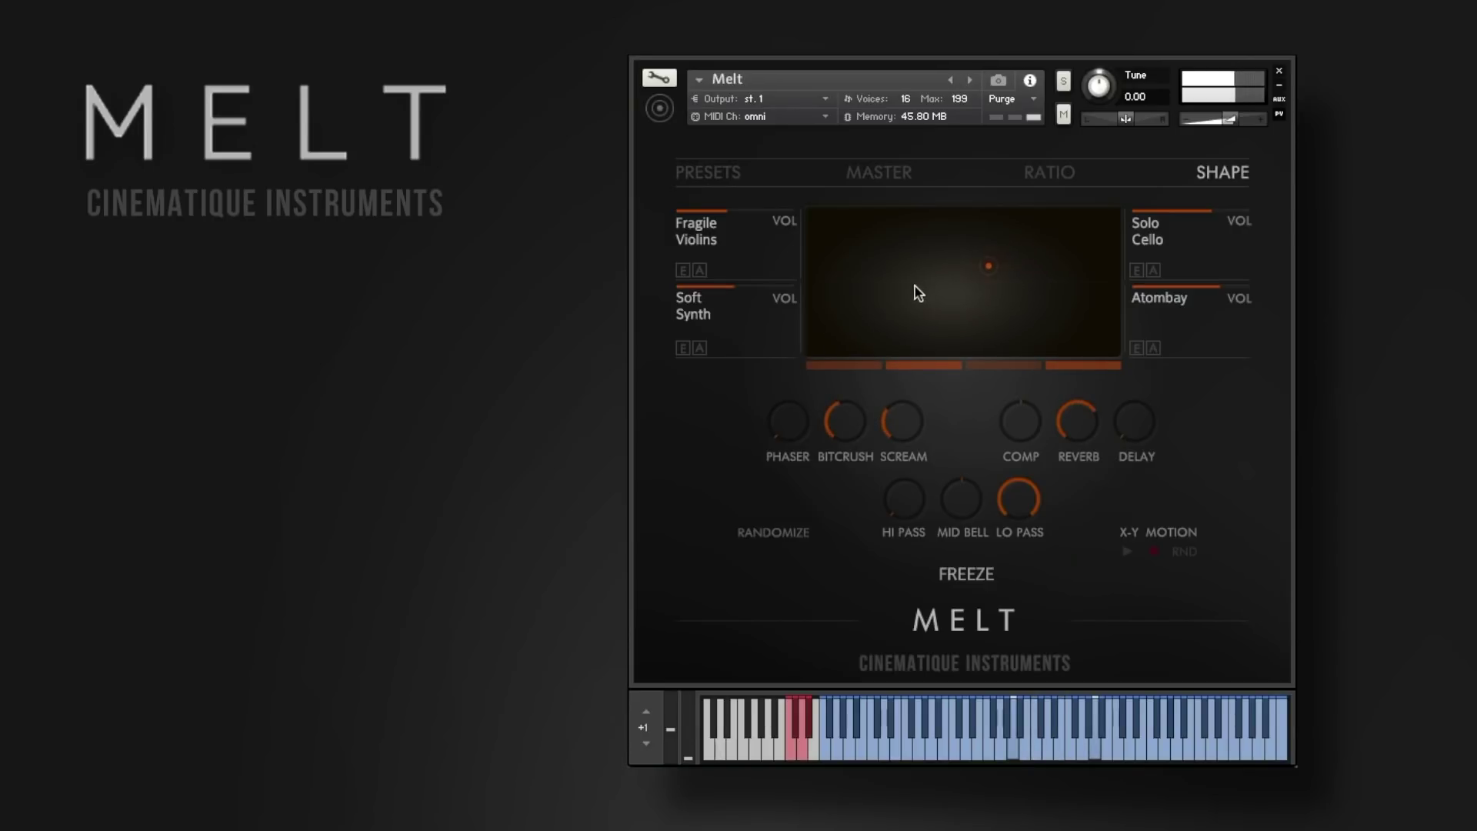
Turn on random X-Y motion and bring the morph point back near the pad centre.
{"action": "left_click", "coordinate": [1186, 551]}
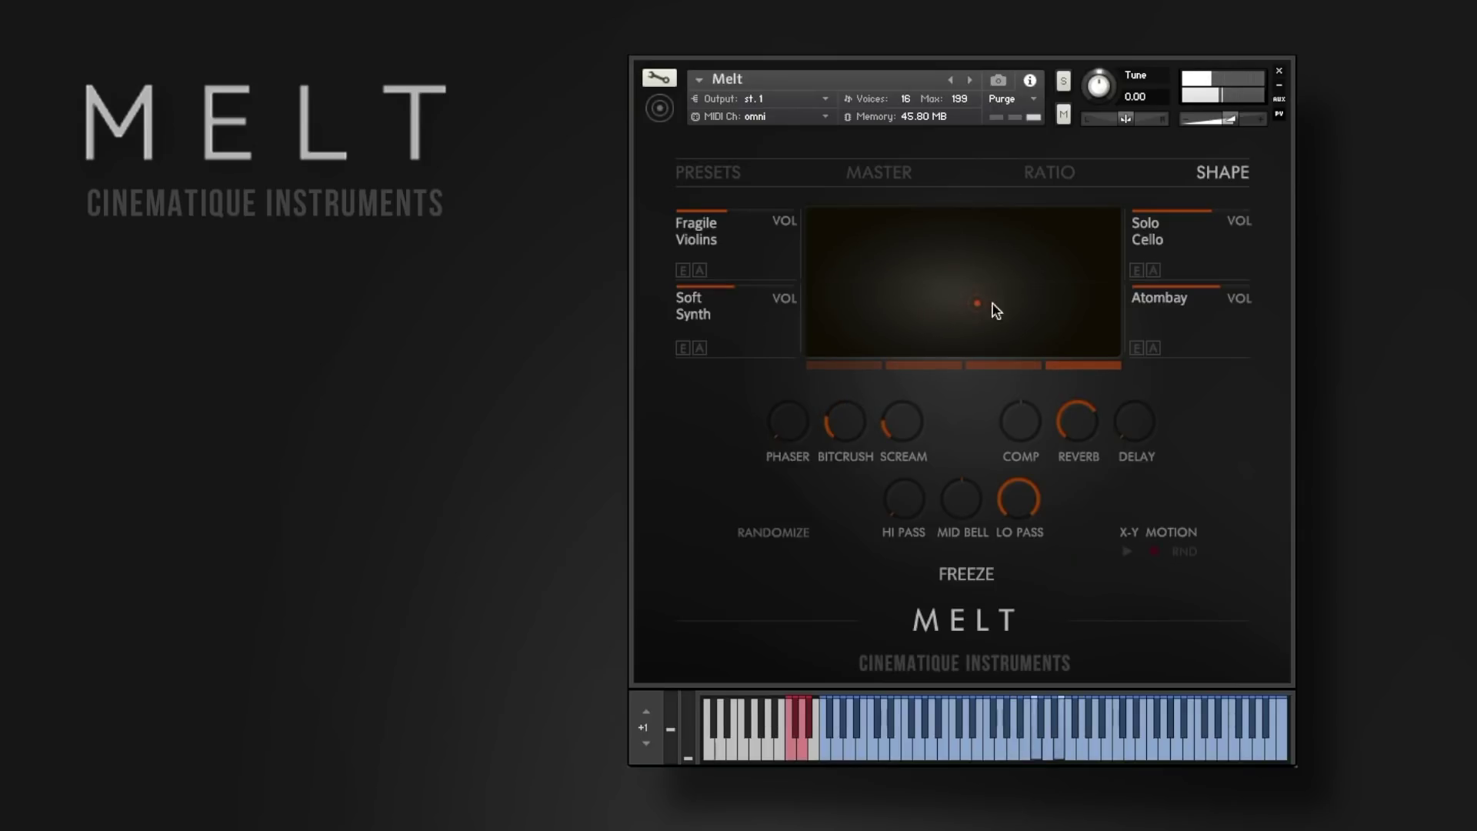
{"action": "left_click_drag", "start_coordinate": [993, 310], "coordinate": [949, 276]}
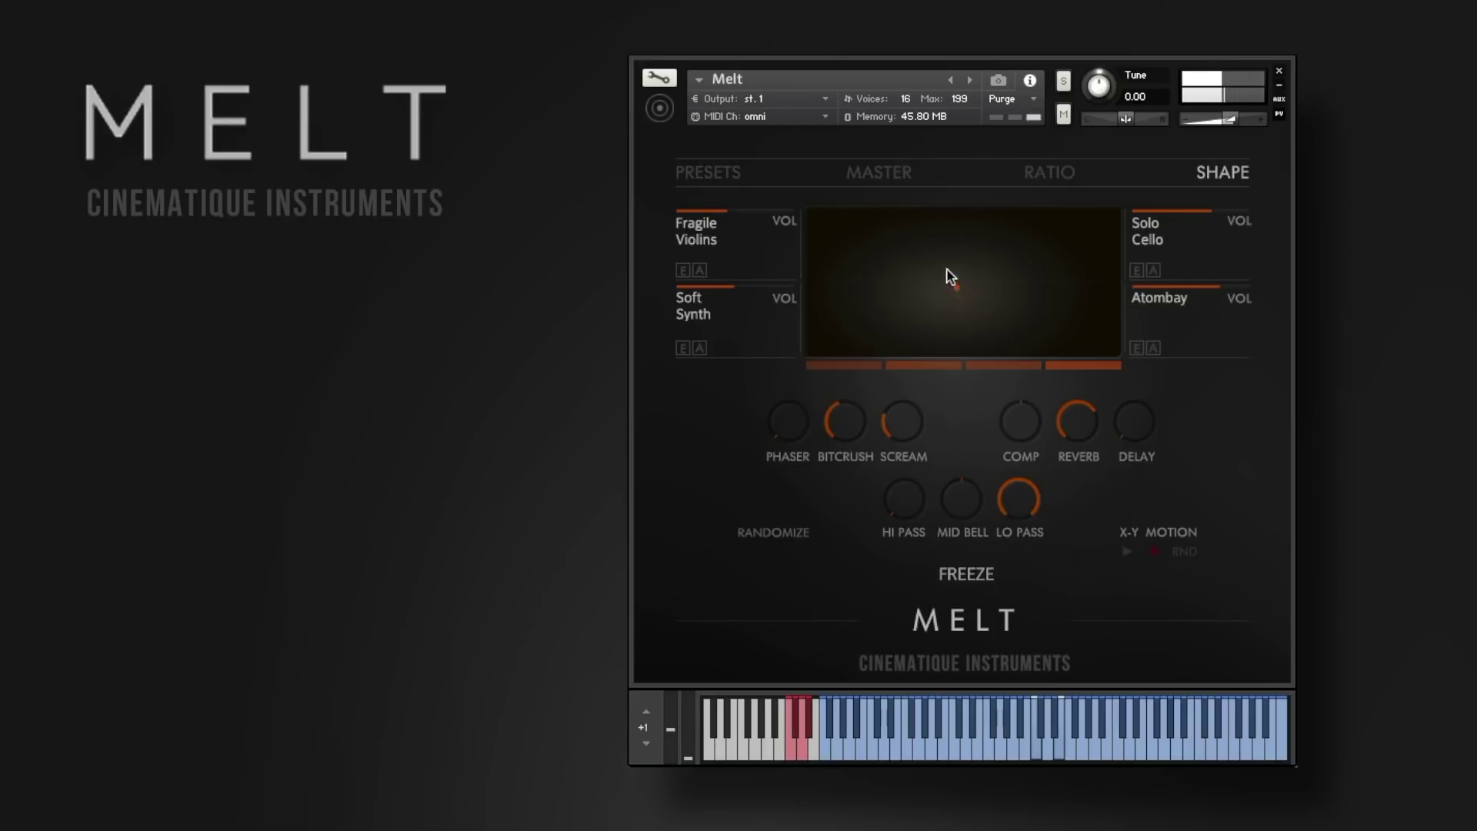
{"action": "left_click", "coordinate": [1041, 182]}
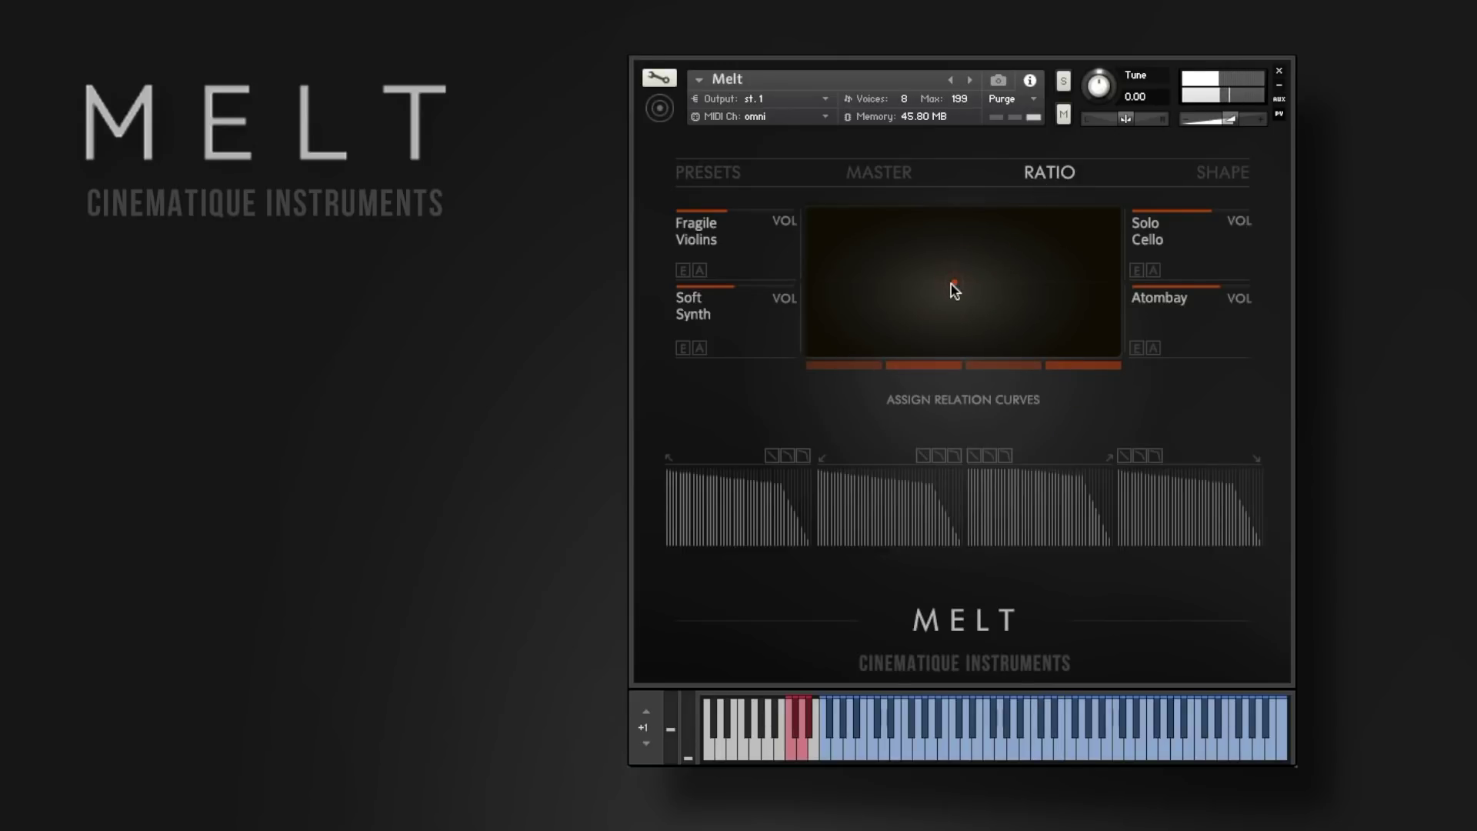
Reset the Fragile Violins relation curve to the standard falling shape and move the morph point upper-left.
{"action": "left_click_drag", "start_coordinate": [672, 491], "coordinate": [787, 544]}
{"action": "mouse_move", "coordinate": [956, 290]}
{"action": "left_mouse_down"}
{"action": "mouse_move", "coordinate": [1052, 324]}
{"action": "mouse_move", "coordinate": [1040, 317]}
{"action": "left_mouse_up"}
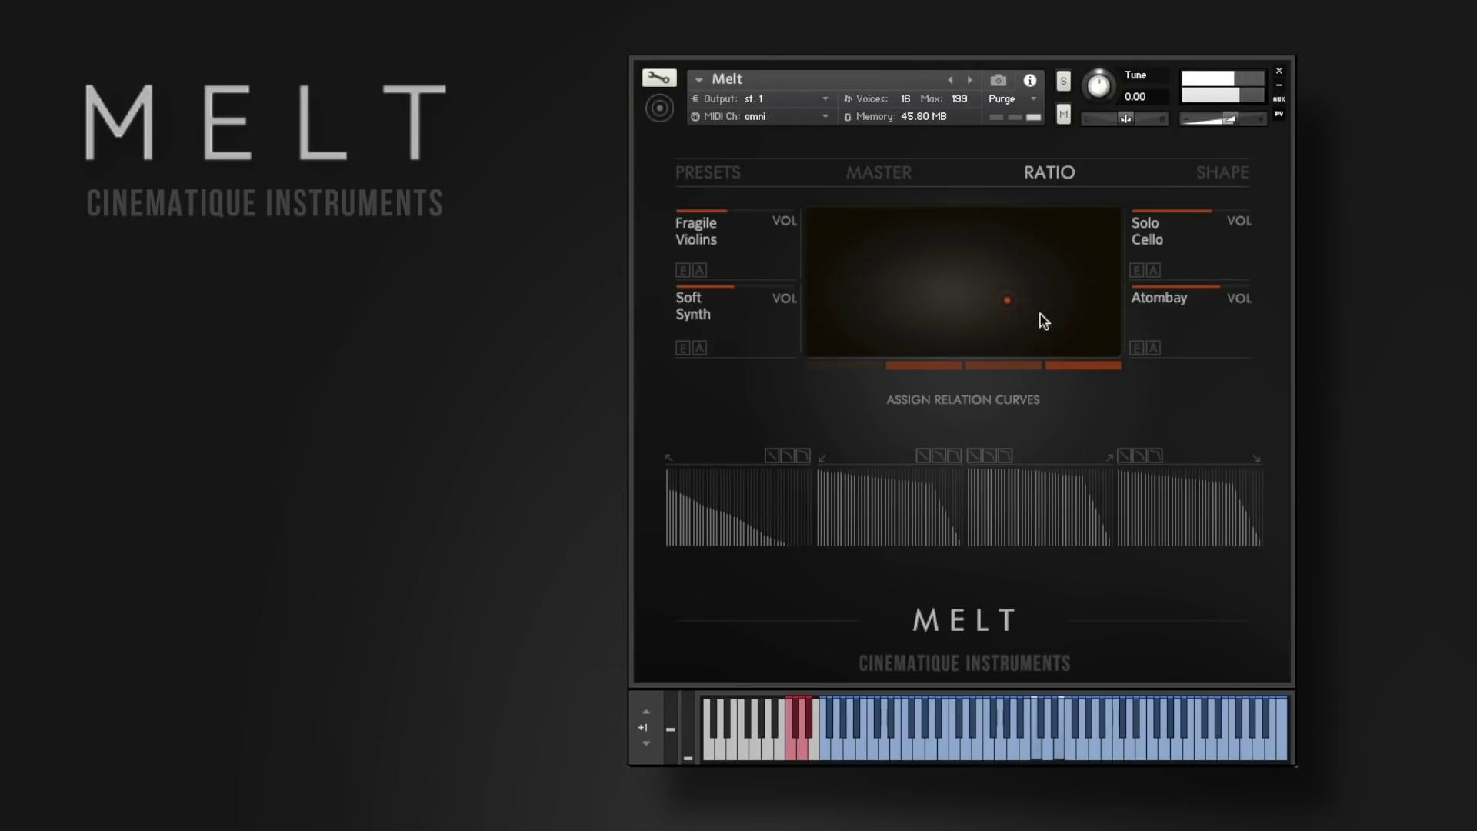
{"action": "left_click_drag", "start_coordinate": [960, 291], "coordinate": [790, 219]}
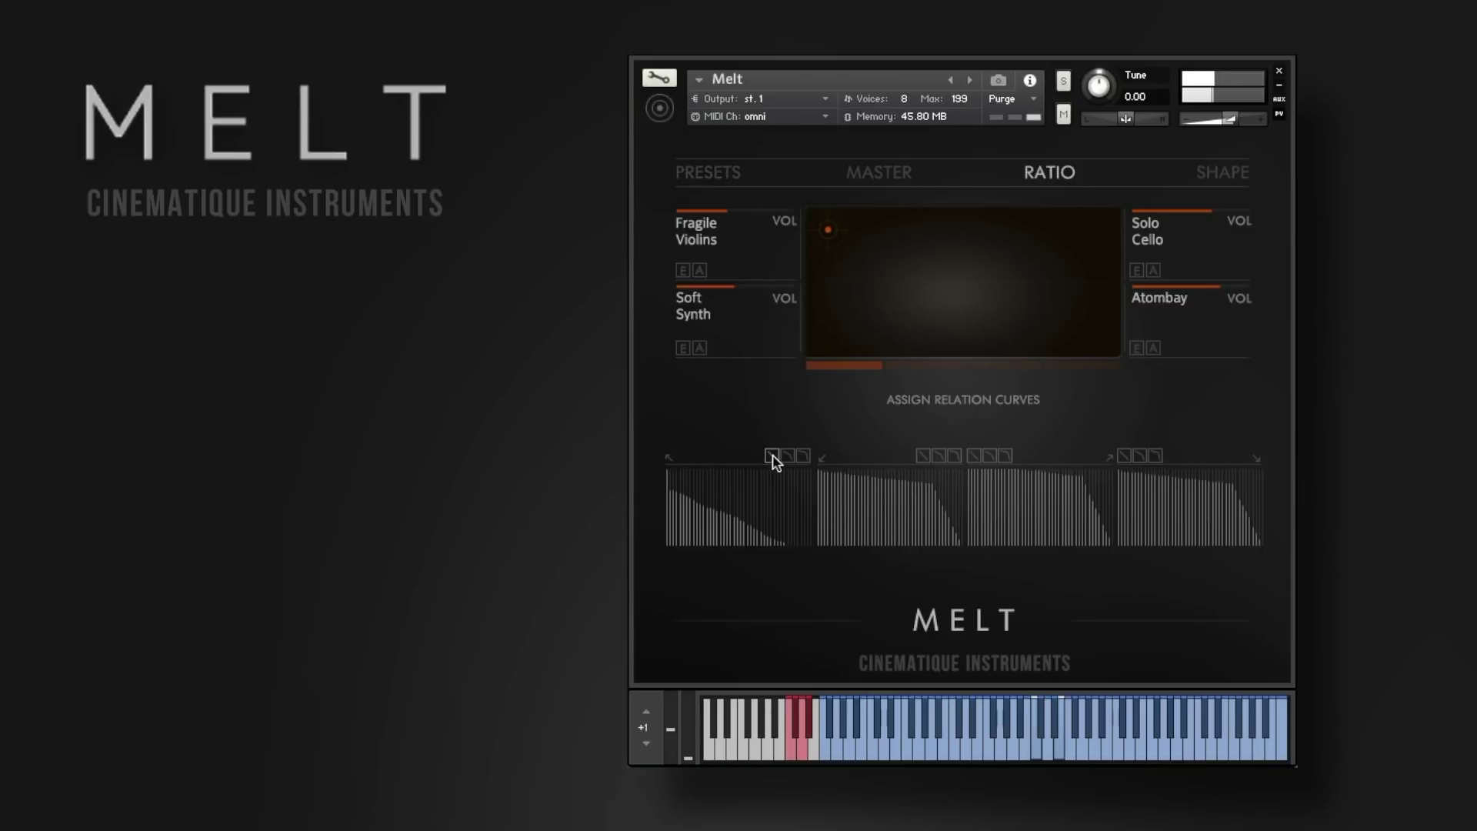
{"action": "left_click", "coordinate": [802, 455]}
{"action": "left_click_drag", "start_coordinate": [818, 231], "coordinate": [906, 244]}
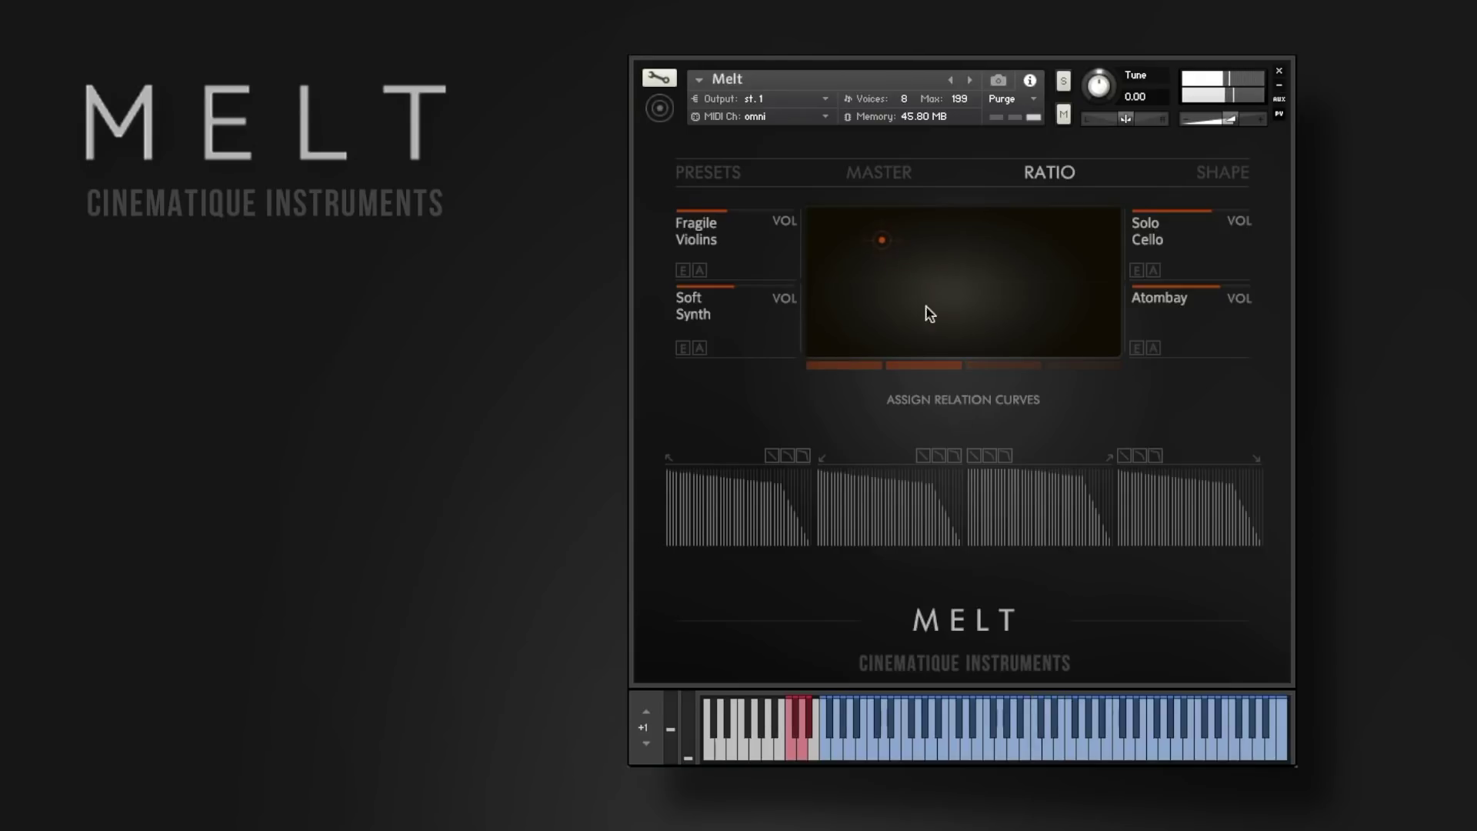
{"action": "left_click", "coordinate": [1195, 186]}
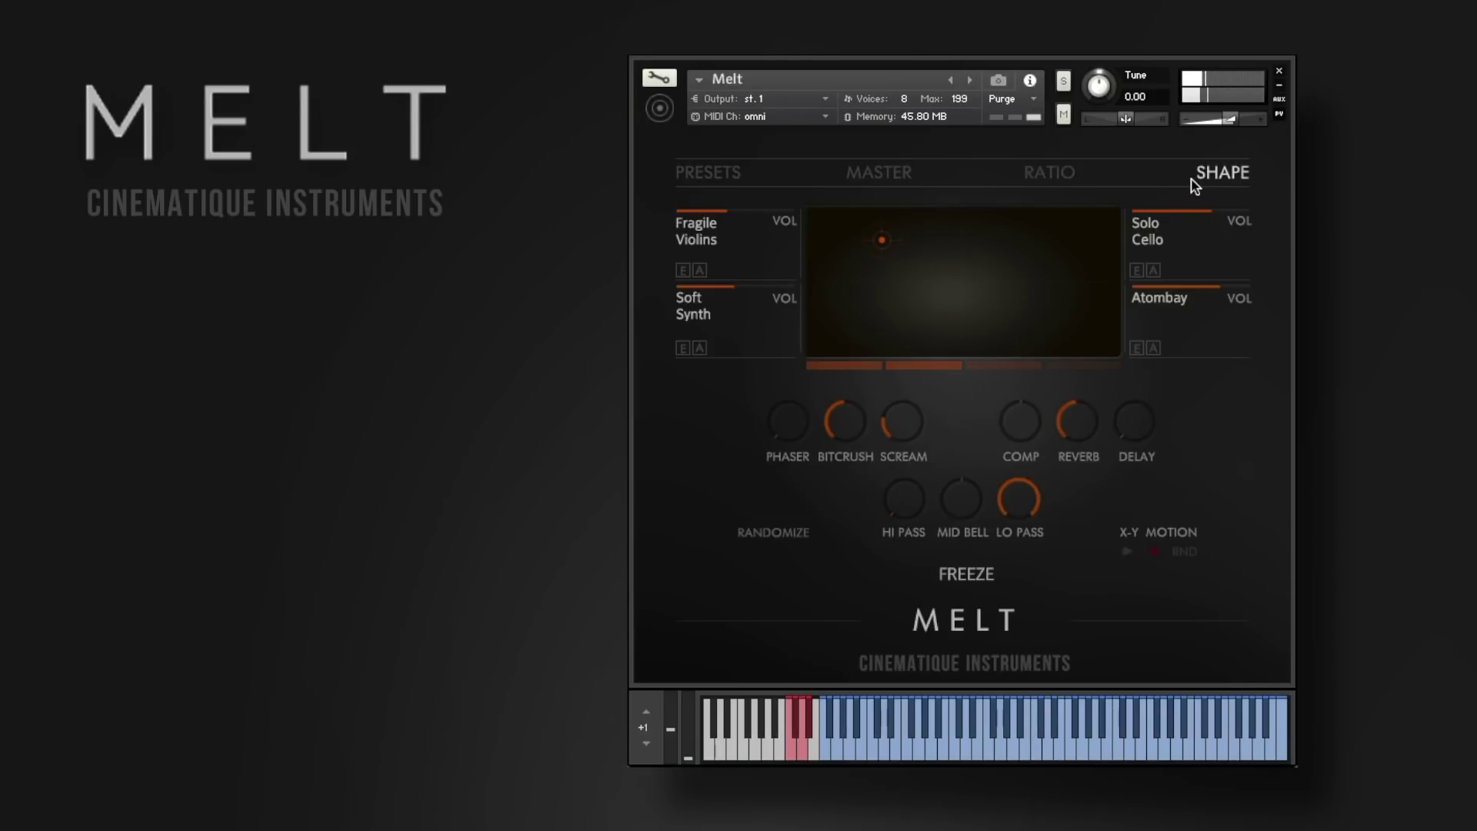
Load CHINSTUNT AIR from 2 COMPLEX MELTS > 3 WIDE AND OPEN and morph it up and right.
{"action": "left_click", "coordinate": [709, 174]}
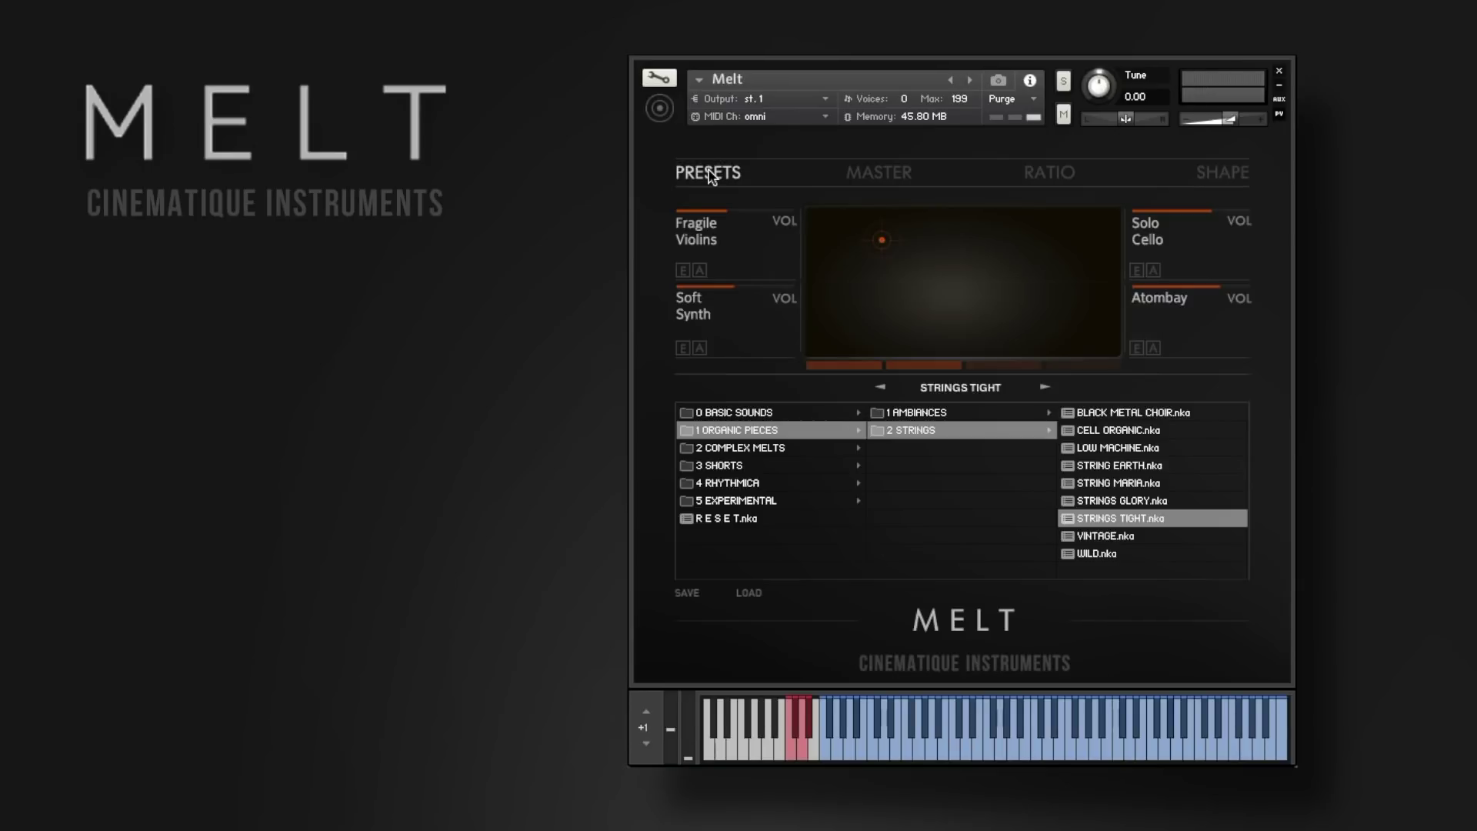
{"action": "left_click", "coordinate": [785, 449]}
{"action": "left_click", "coordinate": [921, 449]}
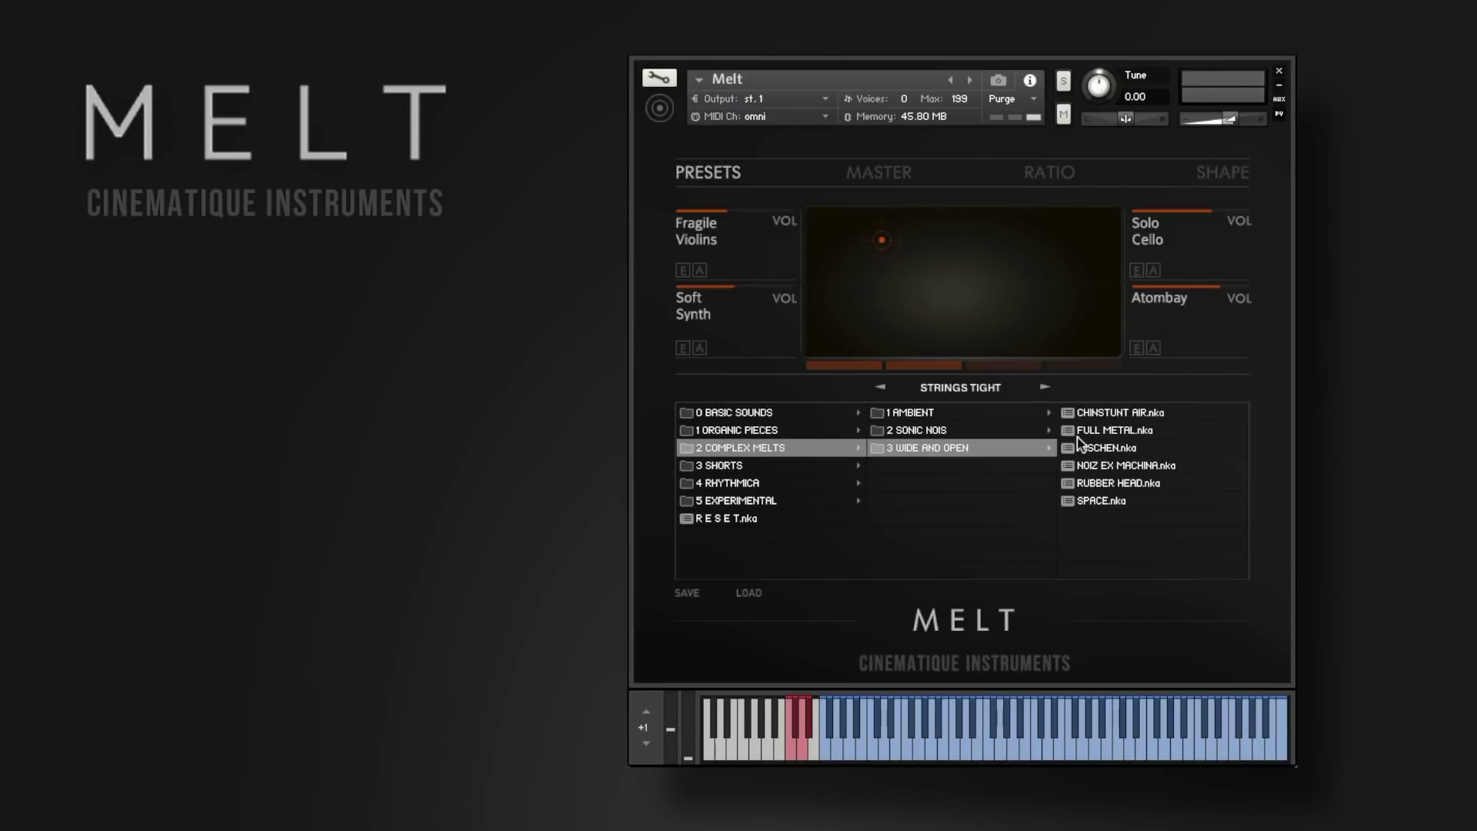
{"action": "left_click", "coordinate": [1105, 414]}
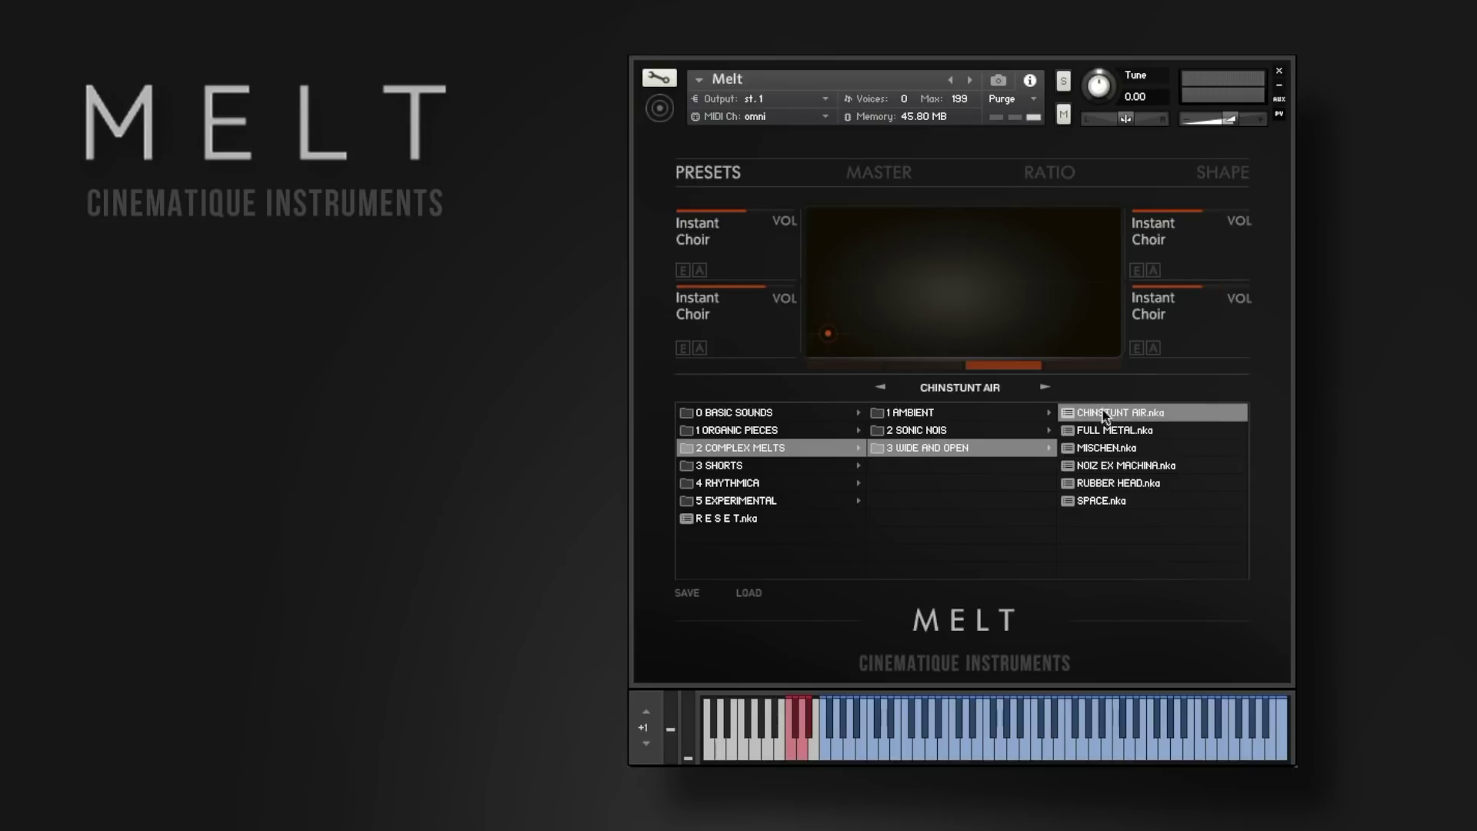
{"action": "left_click_drag", "start_coordinate": [828, 334], "coordinate": [960, 300]}
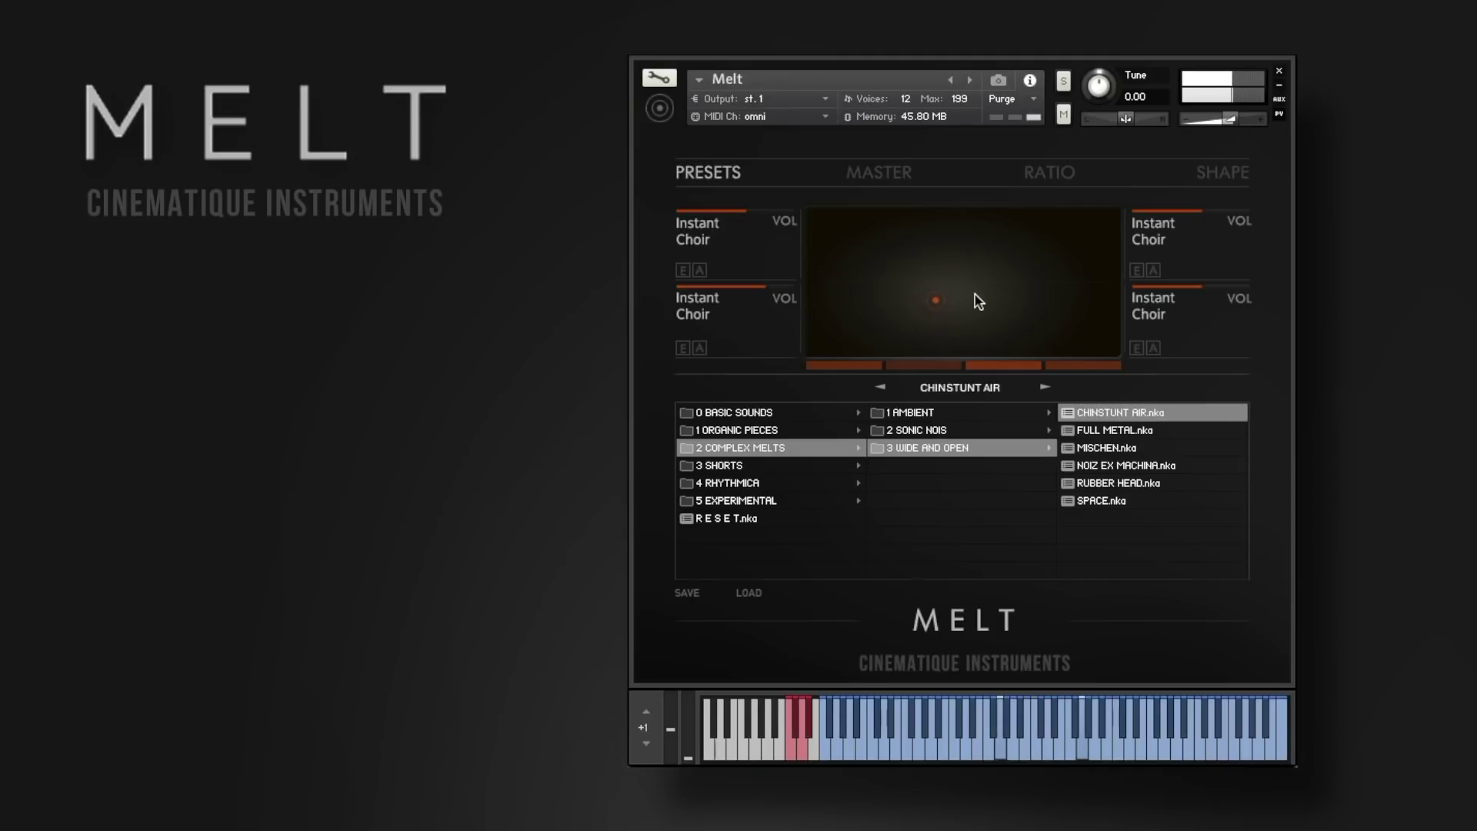
{"action": "left_click_drag", "start_coordinate": [961, 301], "coordinate": [1094, 232]}
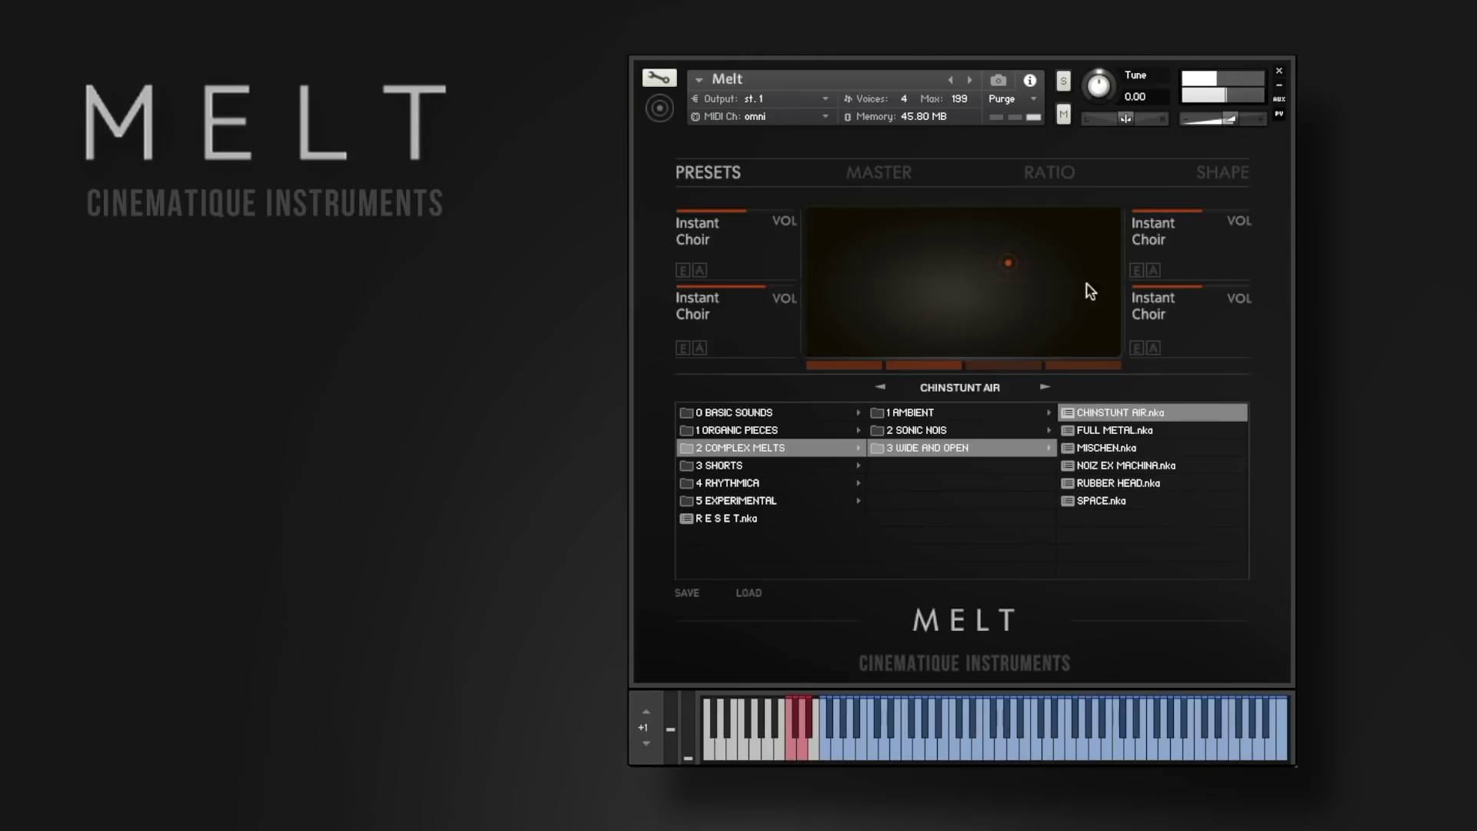
Load NEBEL II from 2 SONIC NOIS and move its morph position around the pad.
{"action": "left_click", "coordinate": [965, 430]}
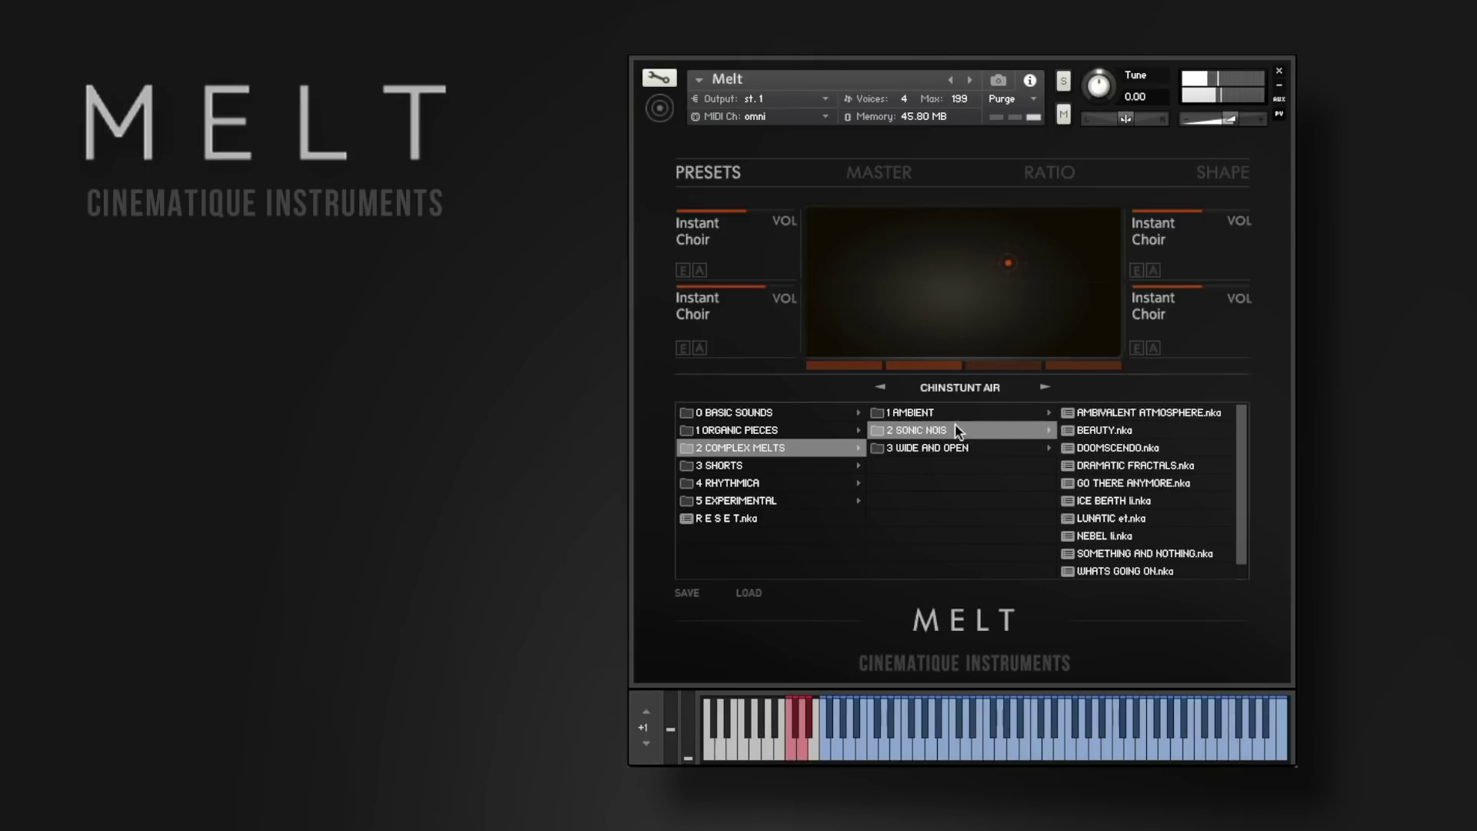
{"action": "left_click", "coordinate": [1112, 535]}
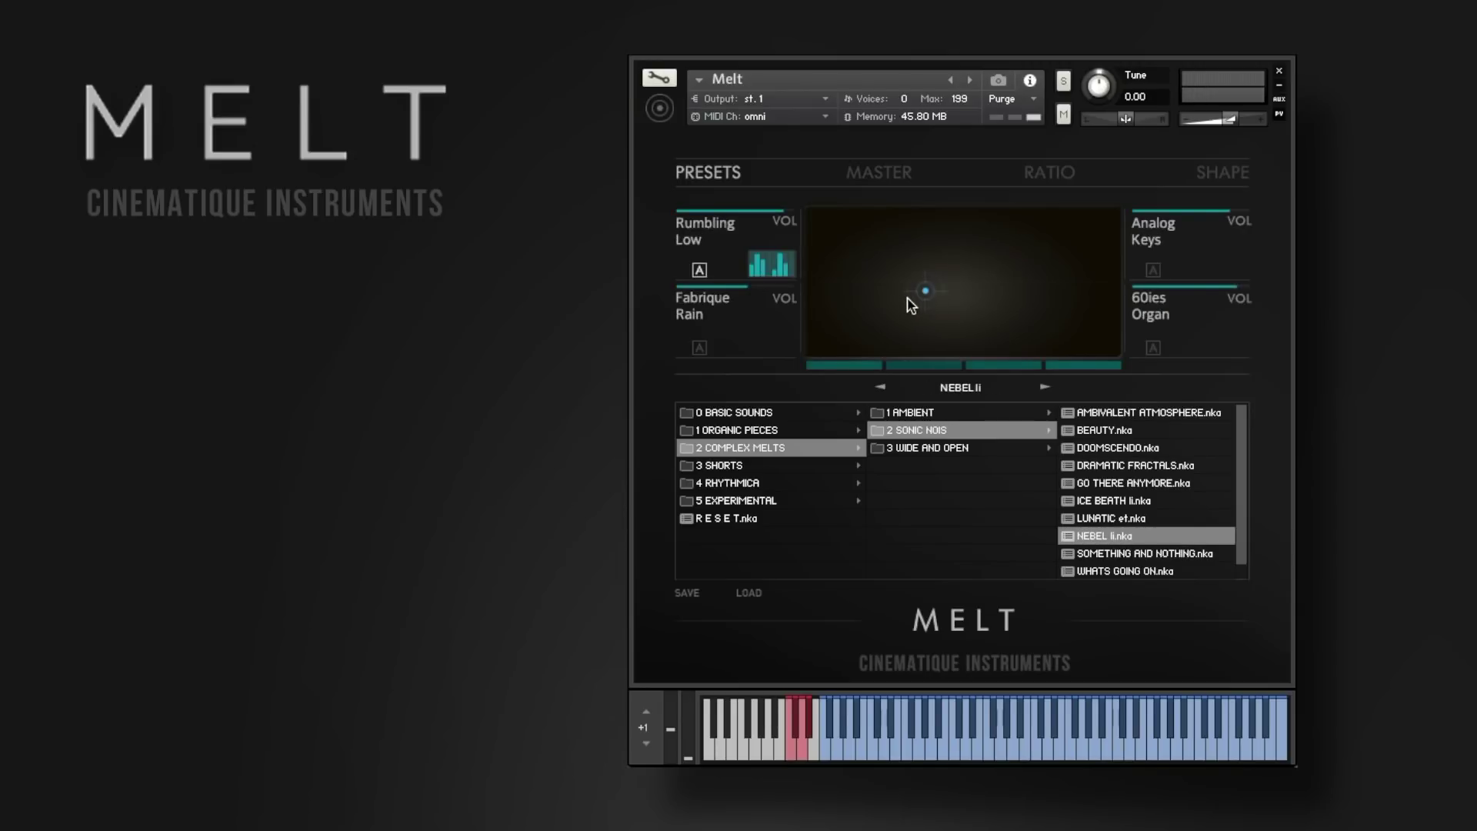
{"action": "left_click_drag", "start_coordinate": [936, 300], "coordinate": [1018, 299]}
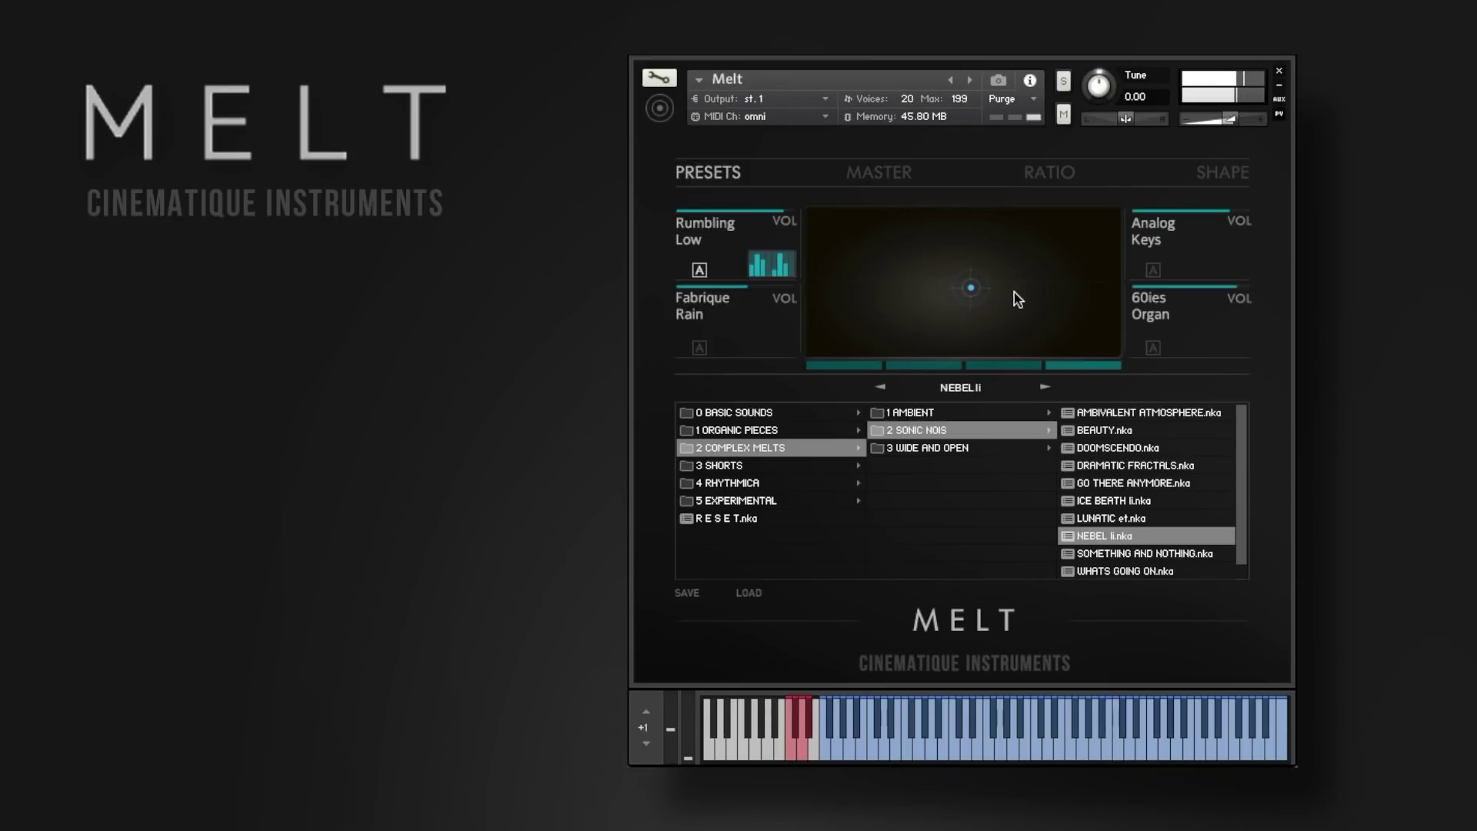
{"action": "left_click_drag", "start_coordinate": [1014, 292], "coordinate": [963, 263]}
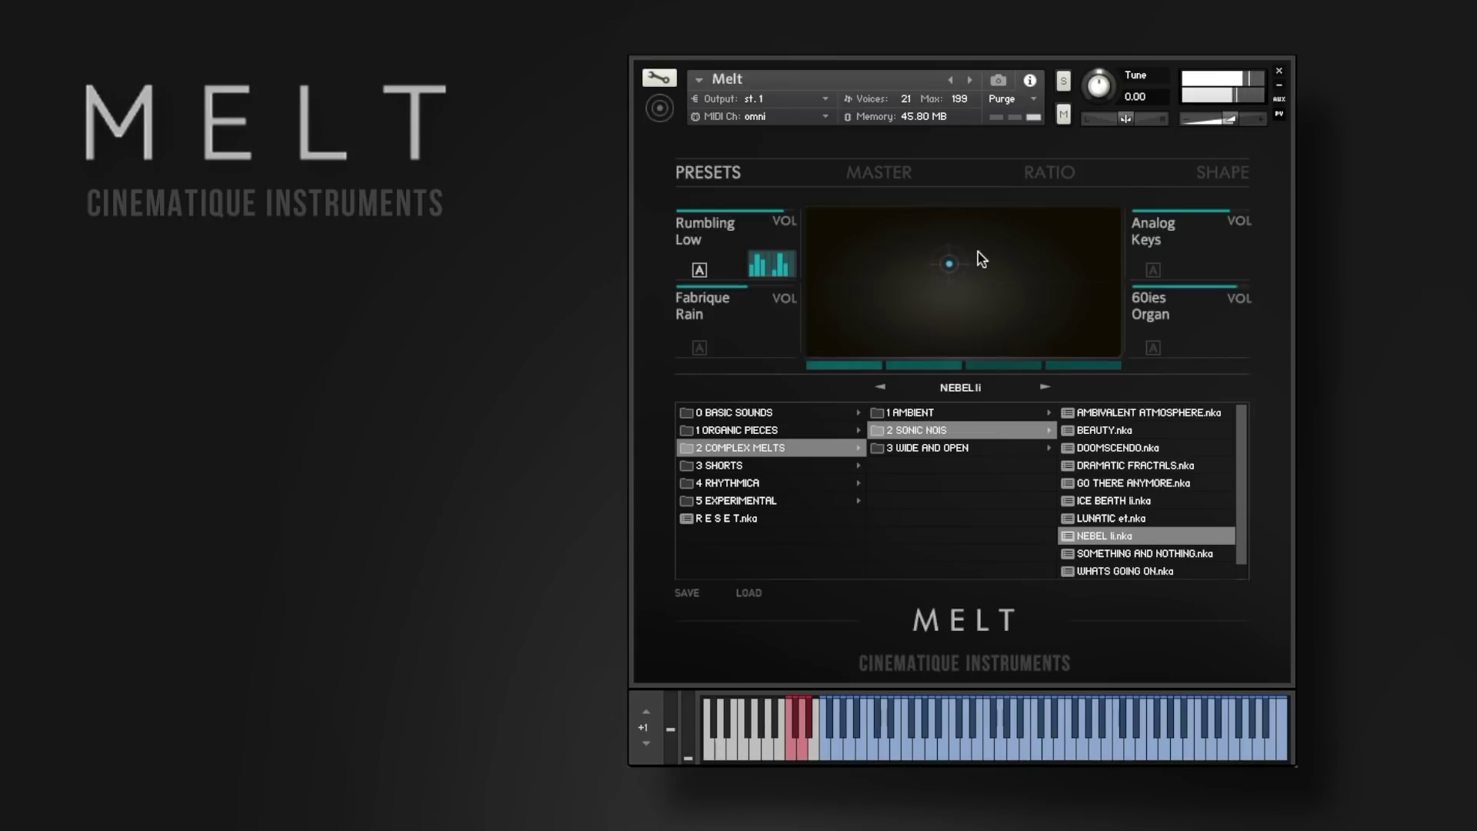
{"action": "left_click_drag", "start_coordinate": [982, 259], "coordinate": [991, 259]}
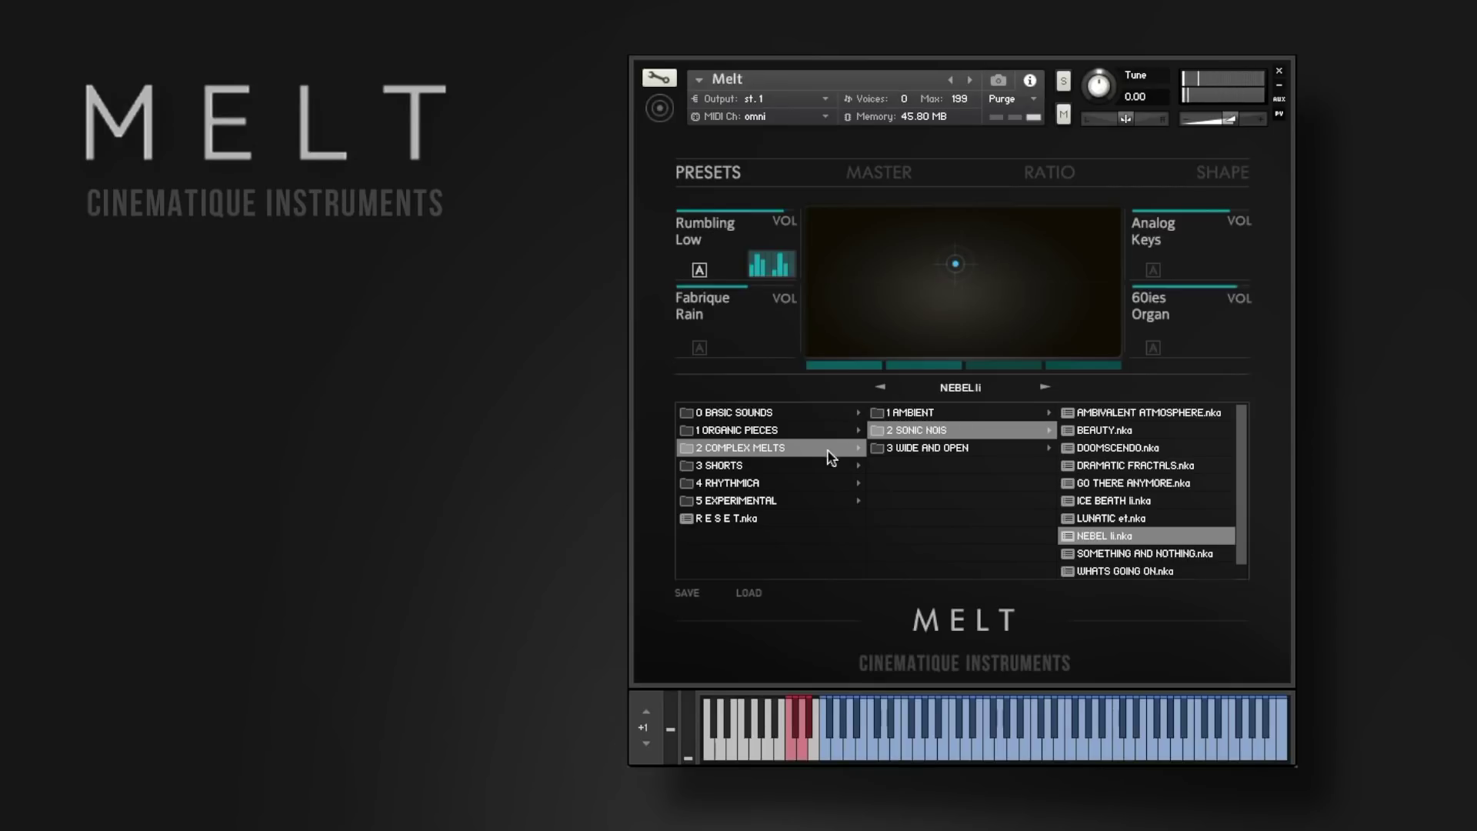
{"action": "left_click", "coordinate": [796, 462]}
Load ALICE IN WONLAND from 3 SHORTS > 1 PLAYER and morph it toward the upper left.
{"action": "left_click", "coordinate": [894, 414]}
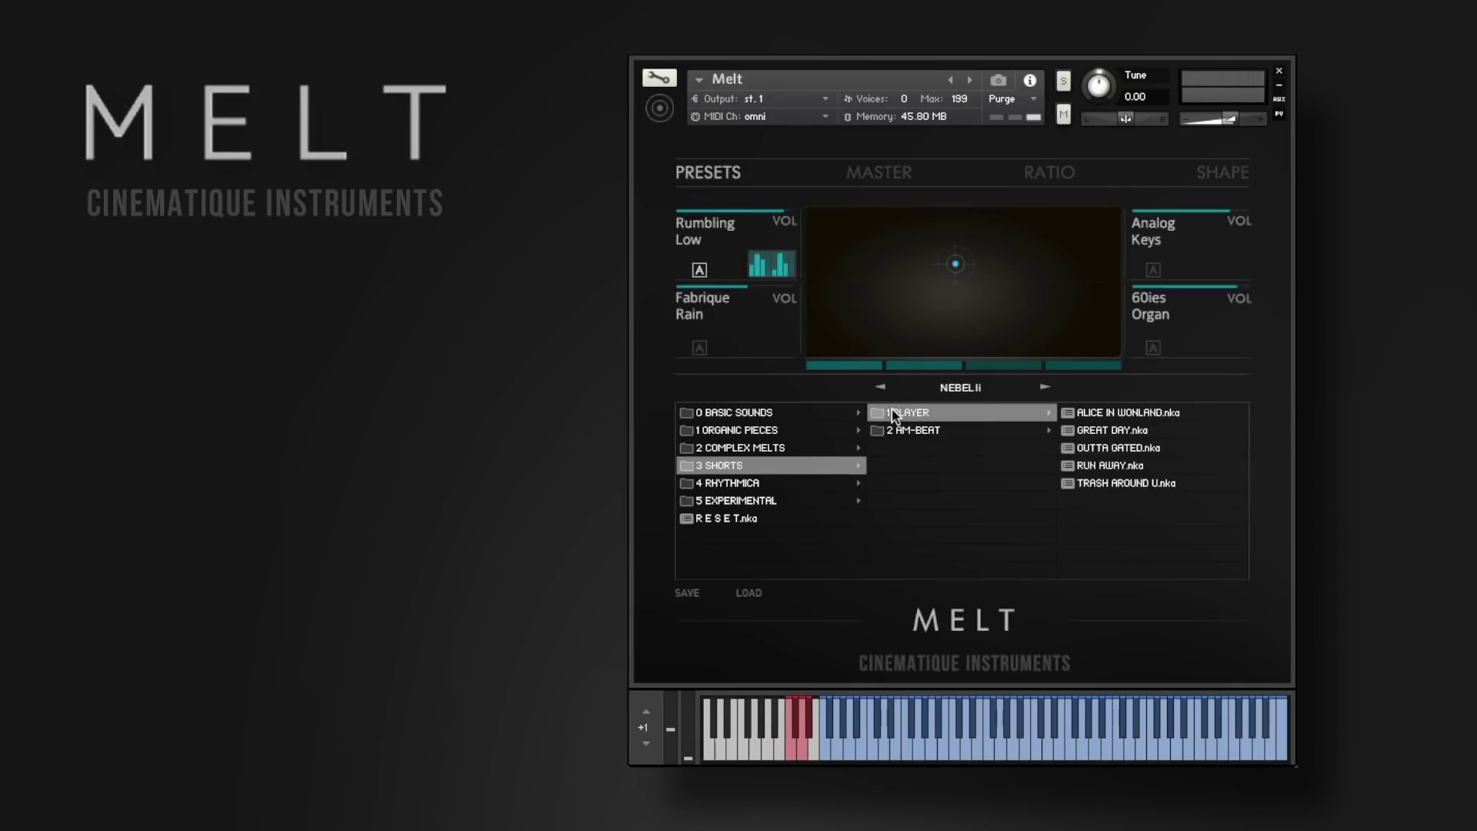
{"action": "left_click", "coordinate": [1128, 414]}
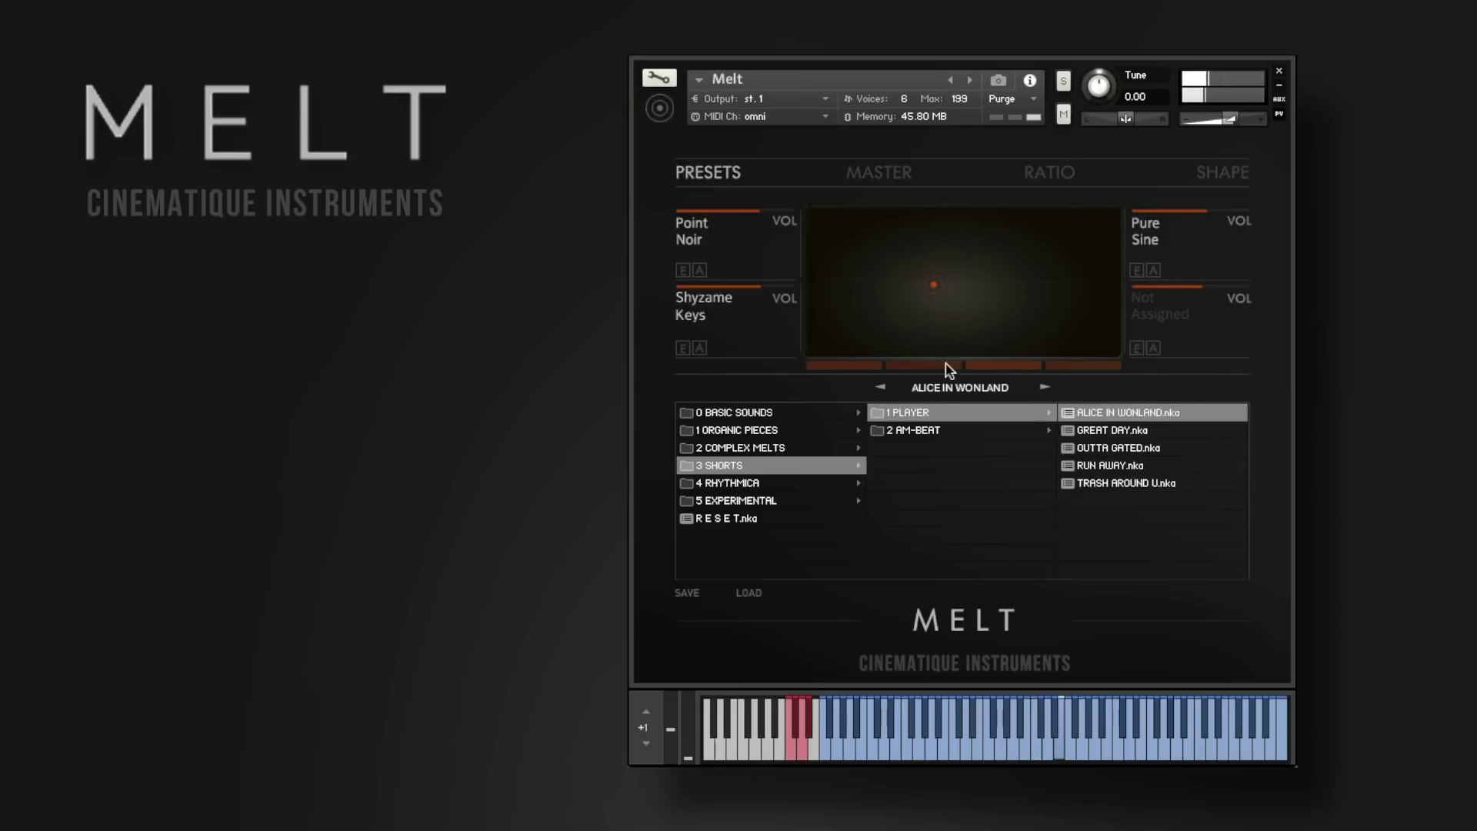
{"action": "left_click_drag", "start_coordinate": [879, 228], "coordinate": [808, 220]}
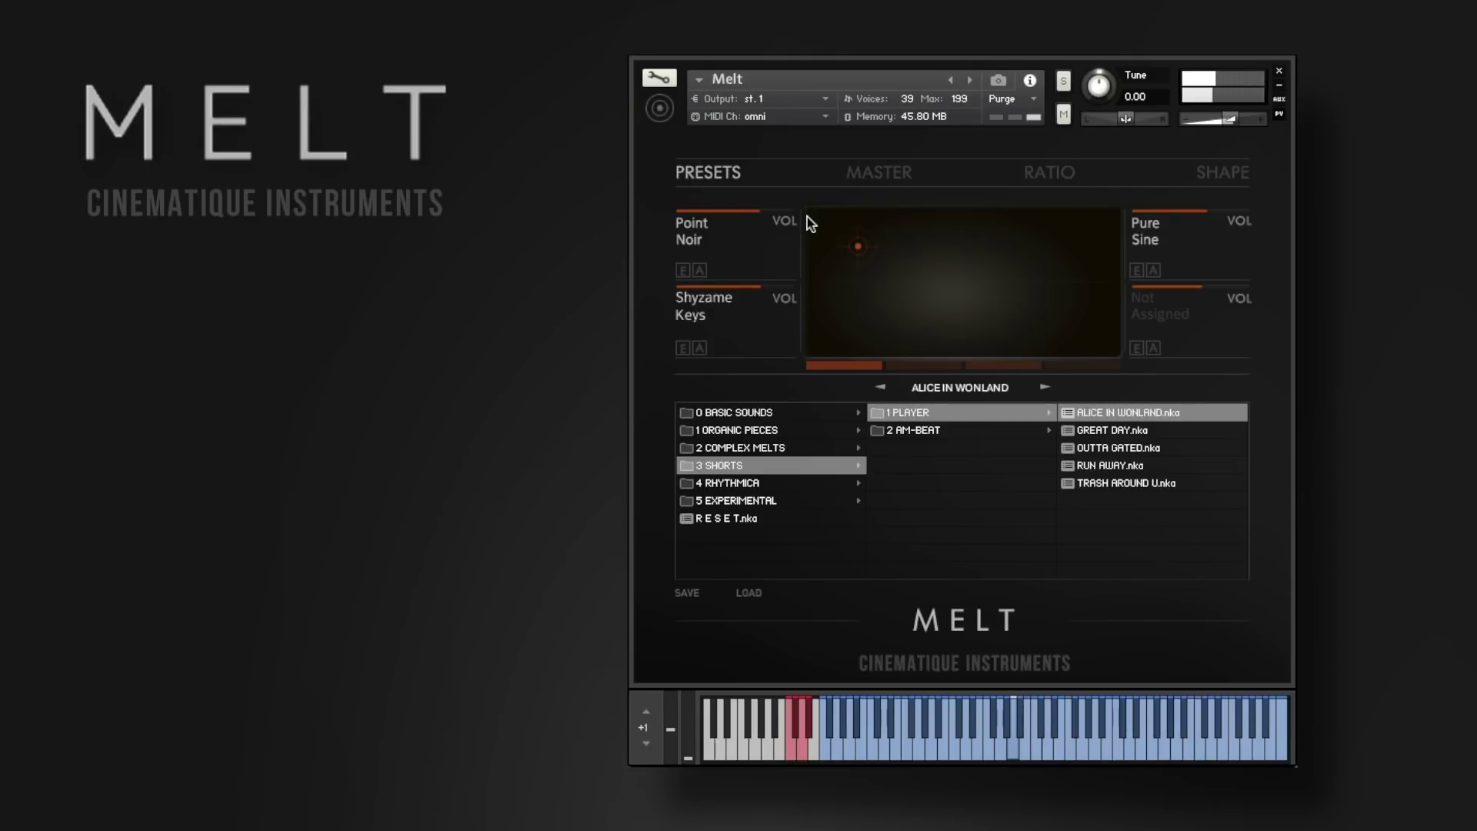
Turn on the arpeggiator for Point Noir and Shyzame Keys and fine-tune the morph position.
{"action": "left_click", "coordinate": [700, 270]}
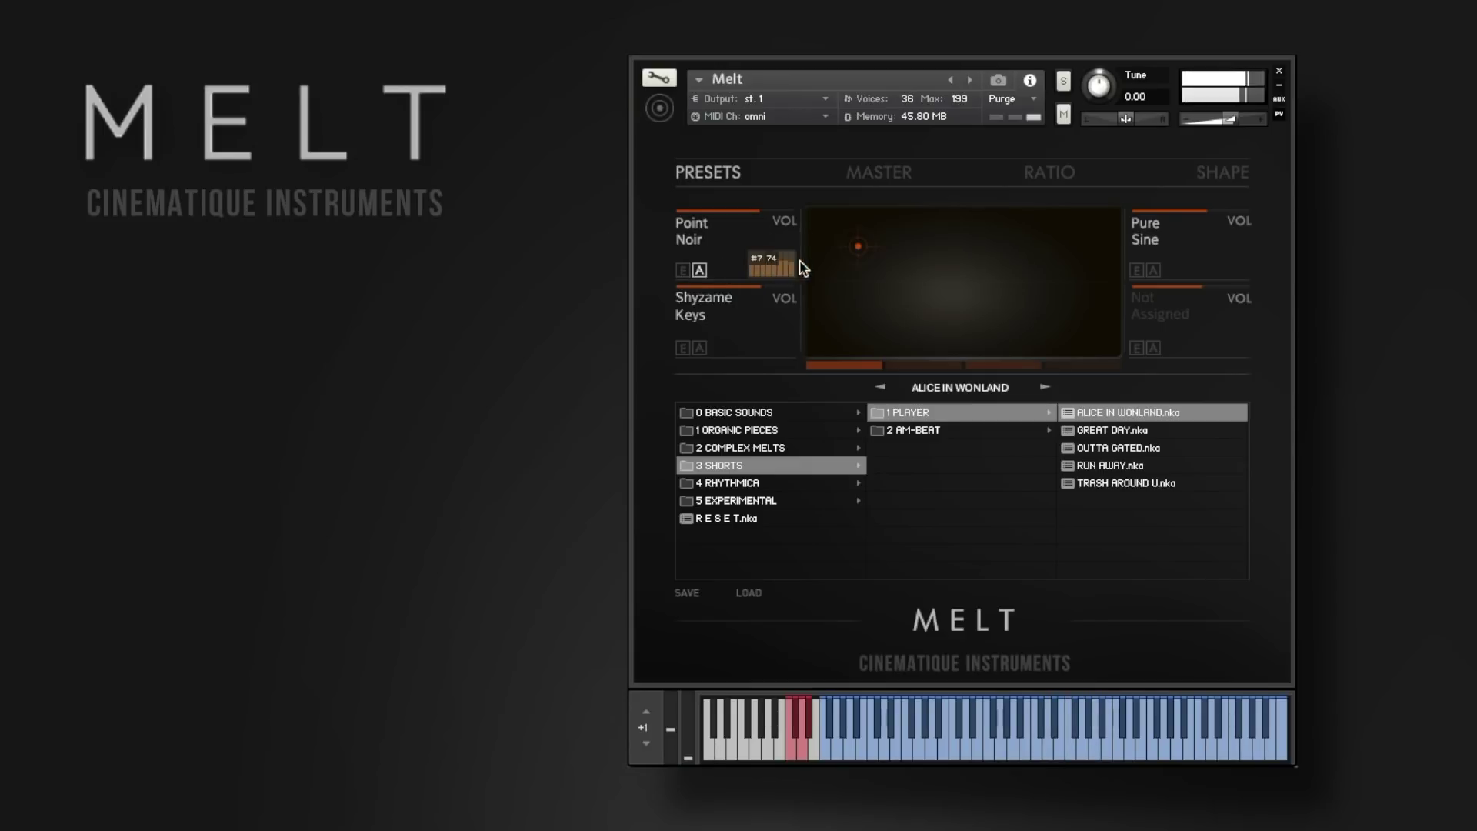
{"action": "left_click", "coordinate": [700, 350]}
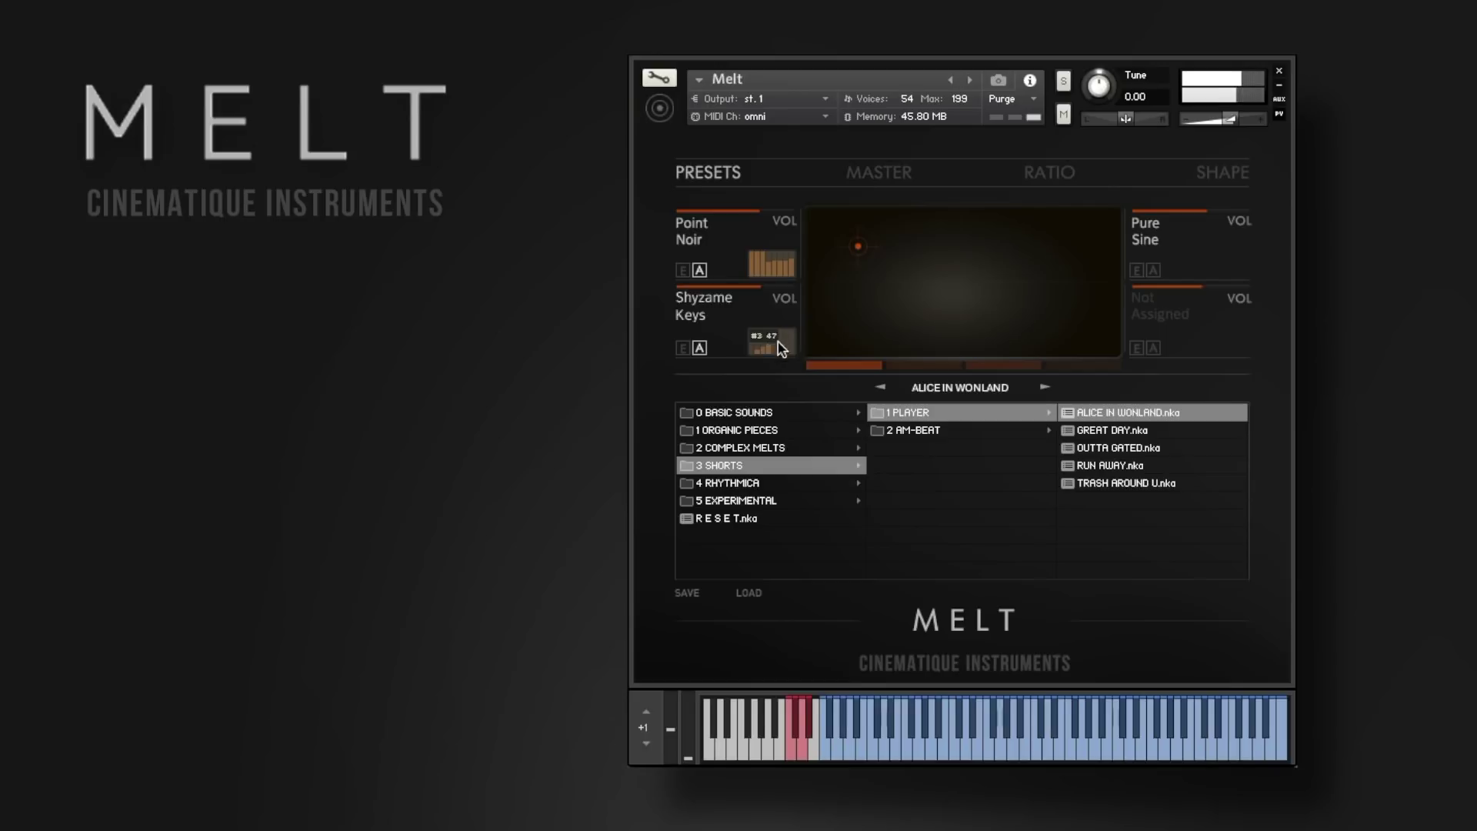
{"action": "mouse_move", "coordinate": [849, 271]}
{"action": "left_mouse_down"}
{"action": "mouse_move", "coordinate": [836, 335]}
{"action": "mouse_move", "coordinate": [854, 245]}
{"action": "left_mouse_up"}
{"action": "mouse_move", "coordinate": [757, 336]}
{"action": "left_click_drag", "start_coordinate": [848, 251], "coordinate": [867, 311]}
{"action": "left_click_drag", "start_coordinate": [851, 276], "coordinate": [853, 282]}
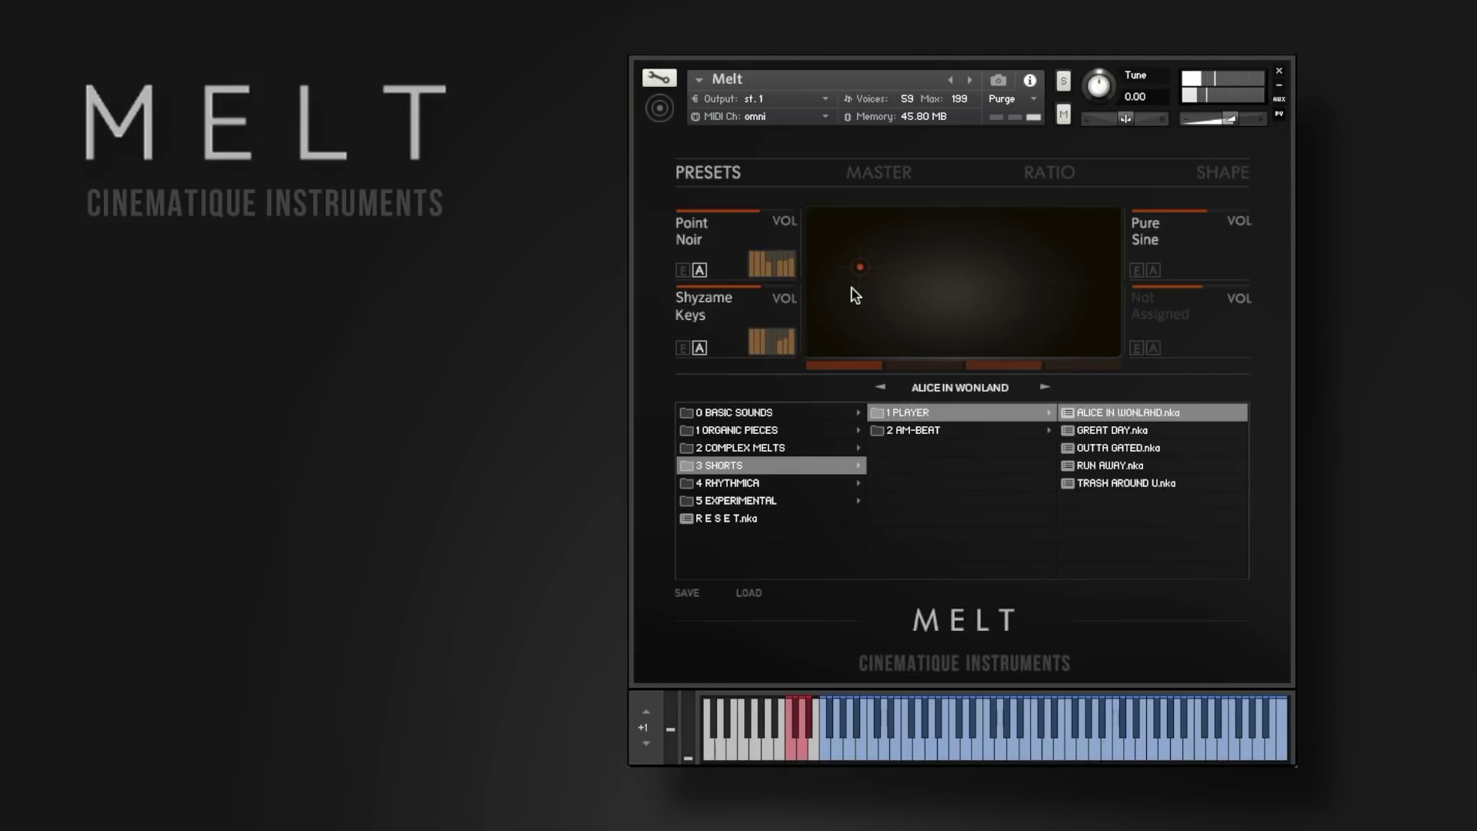
Try GARROS + from 4 RHYTHMICA, then load ONE SMALL STAB and morph it toward the lower left.
{"action": "left_click", "coordinate": [745, 485]}
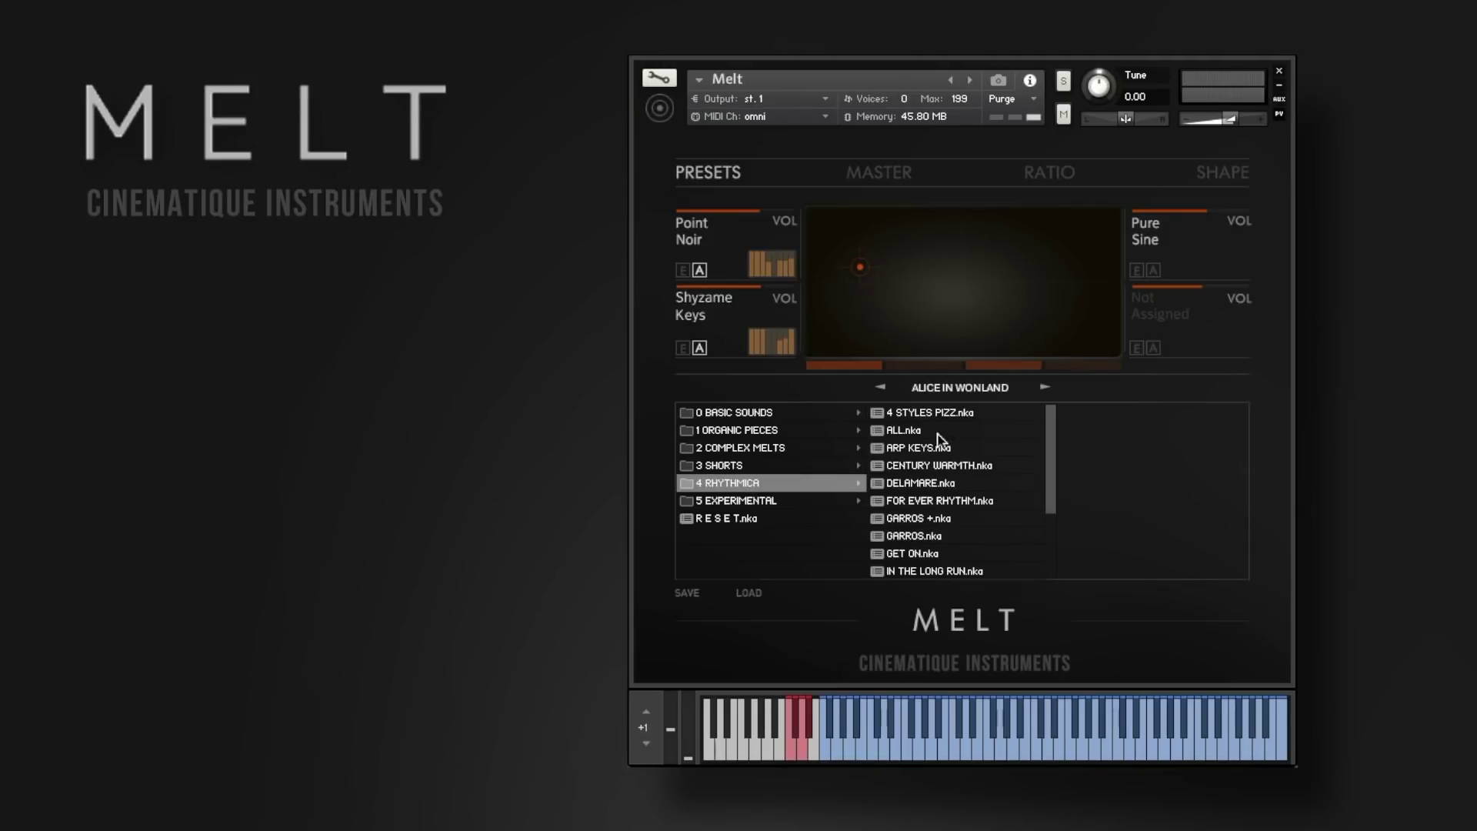
{"action": "left_click", "coordinate": [923, 519]}
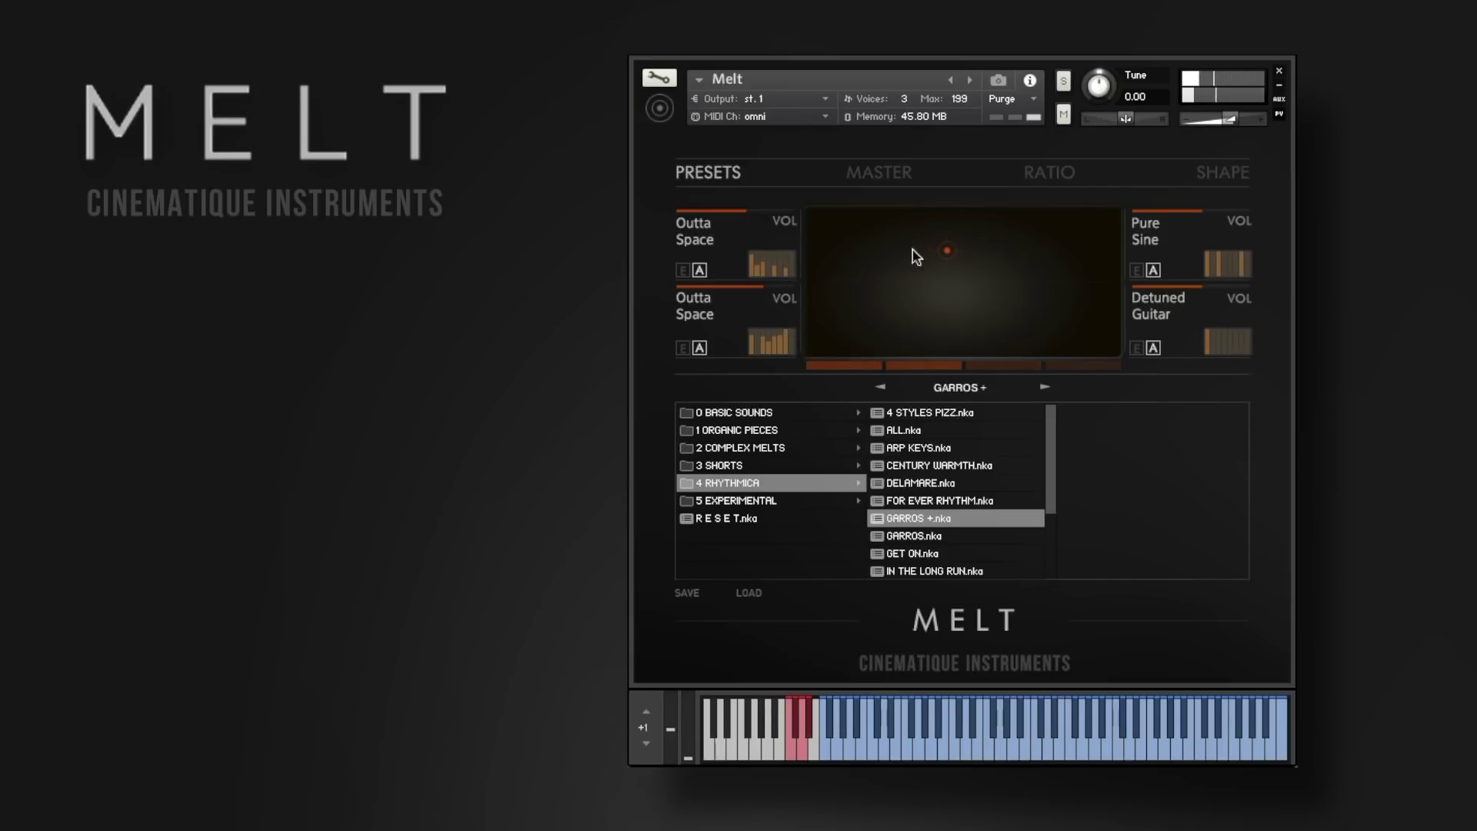
{"action": "left_click_drag", "start_coordinate": [1049, 436], "coordinate": [1049, 488]}
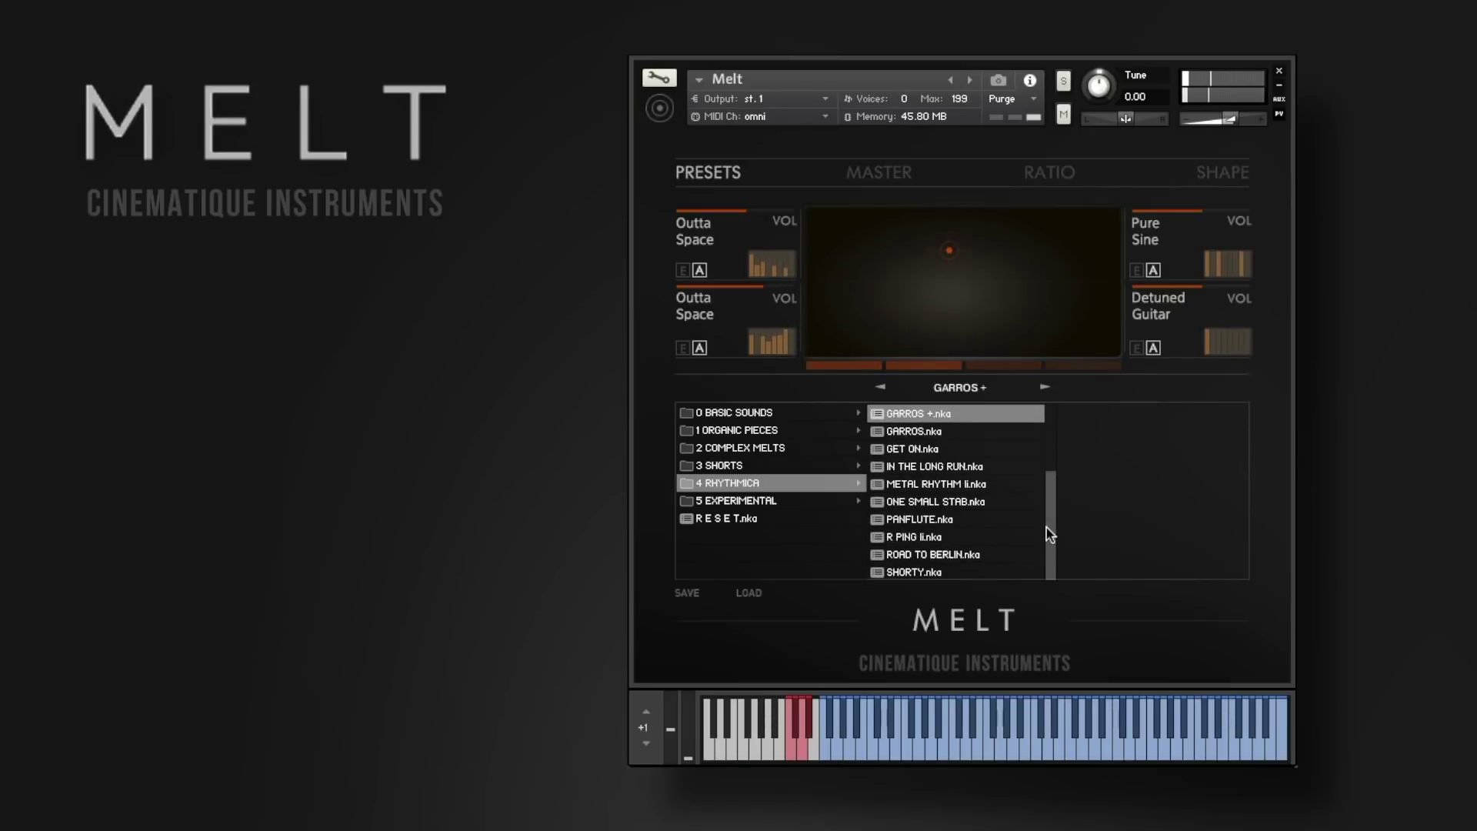
{"action": "left_click", "coordinate": [938, 500]}
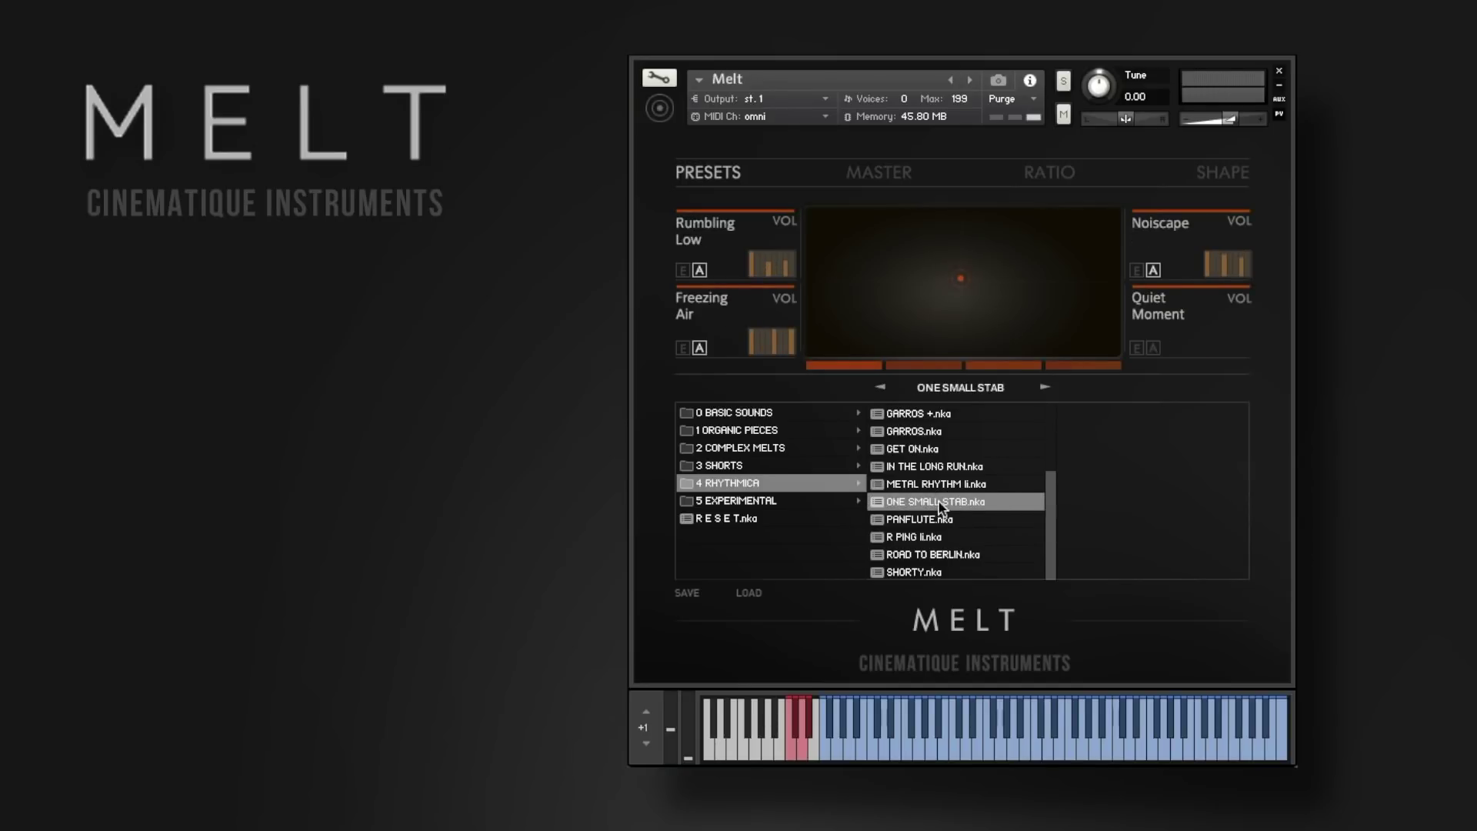
{"action": "left_click_drag", "start_coordinate": [966, 281], "coordinate": [801, 319]}
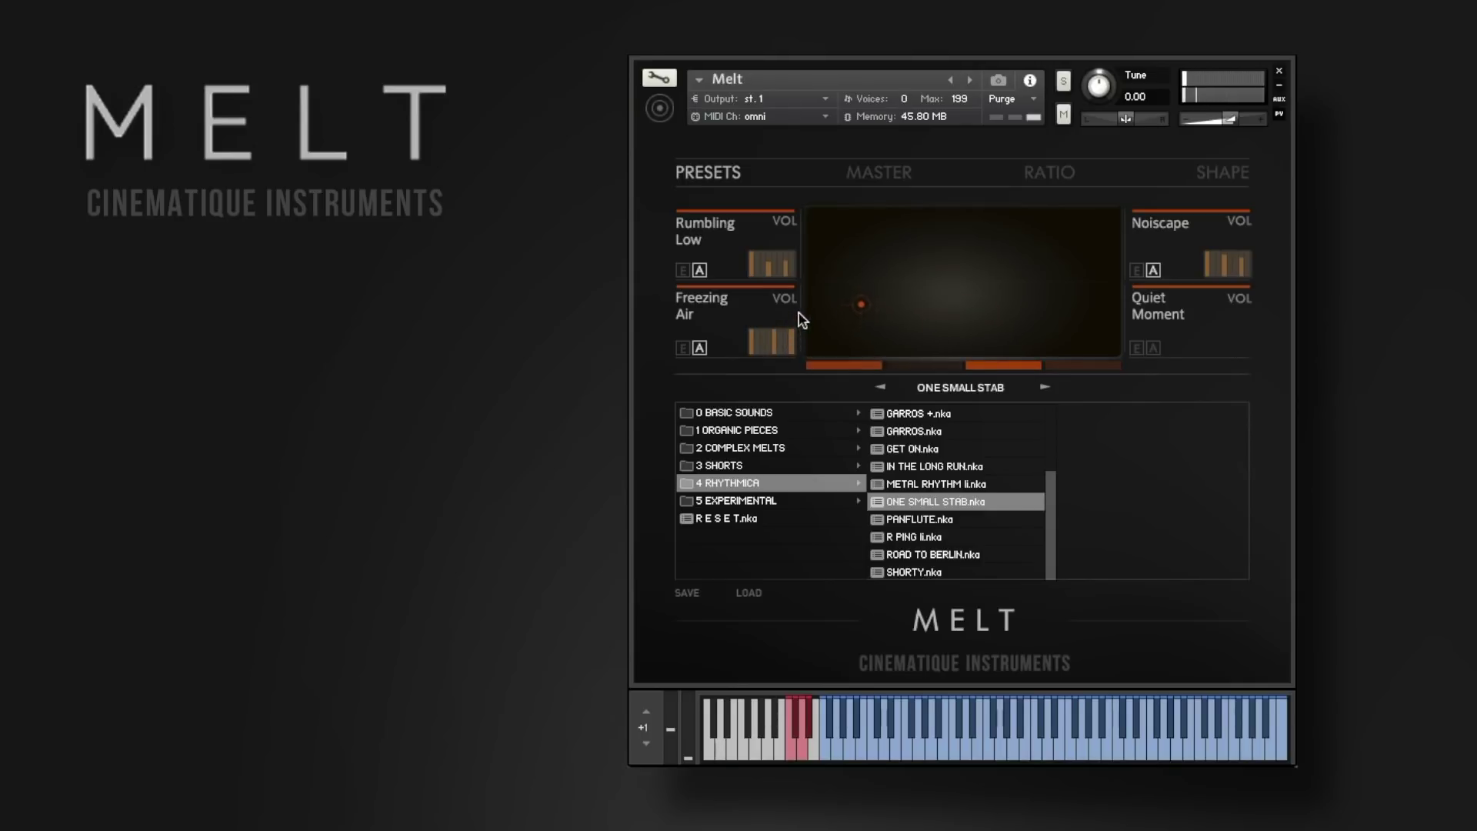
{"action": "left_click", "coordinate": [750, 502]}
Load COME OVER HERE from 5 EXPERIMENTAL and move its morph position around.
{"action": "left_click", "coordinate": [968, 433]}
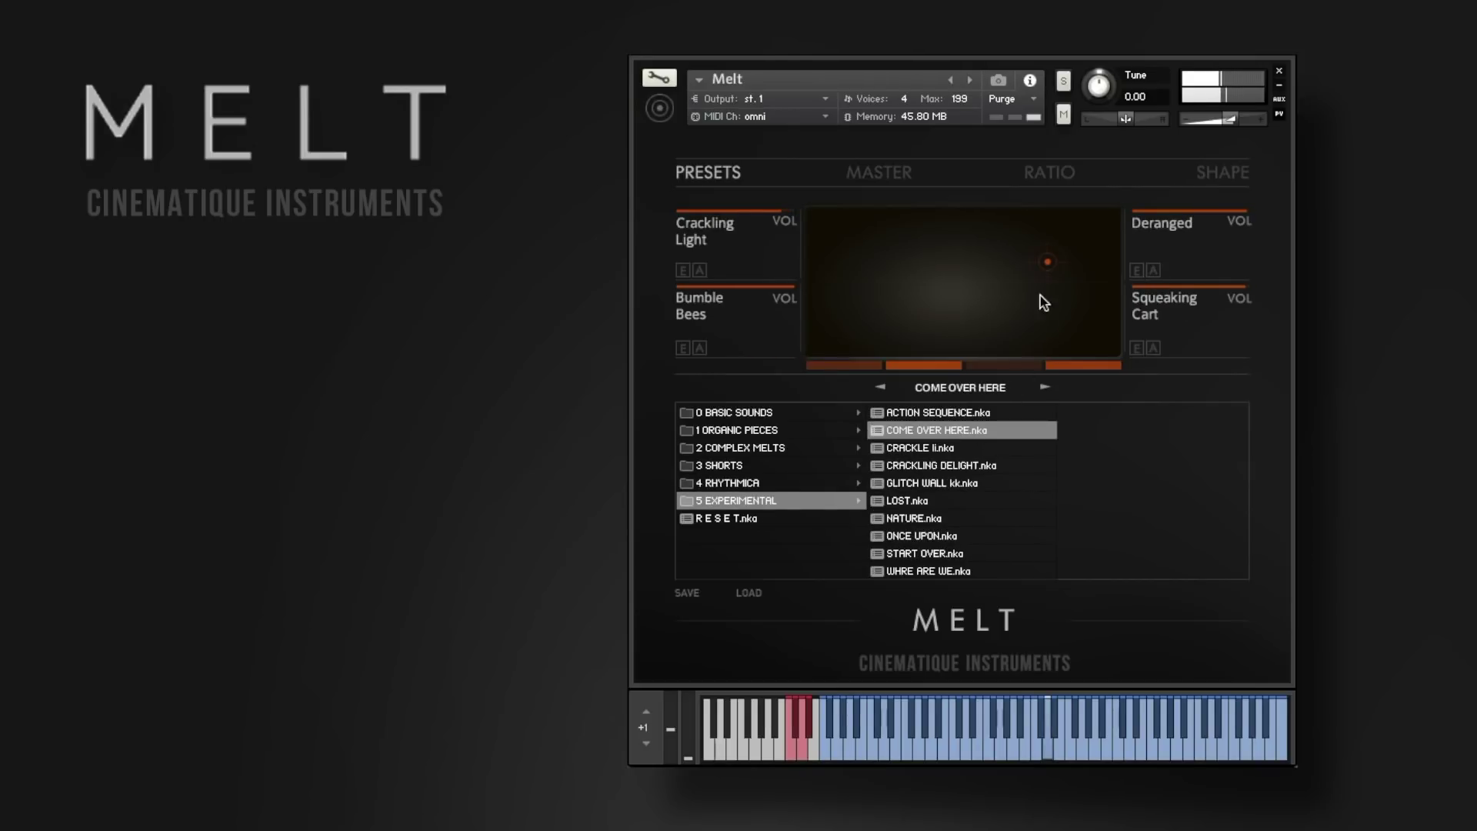
{"action": "left_click_drag", "start_coordinate": [1040, 269], "coordinate": [991, 240]}
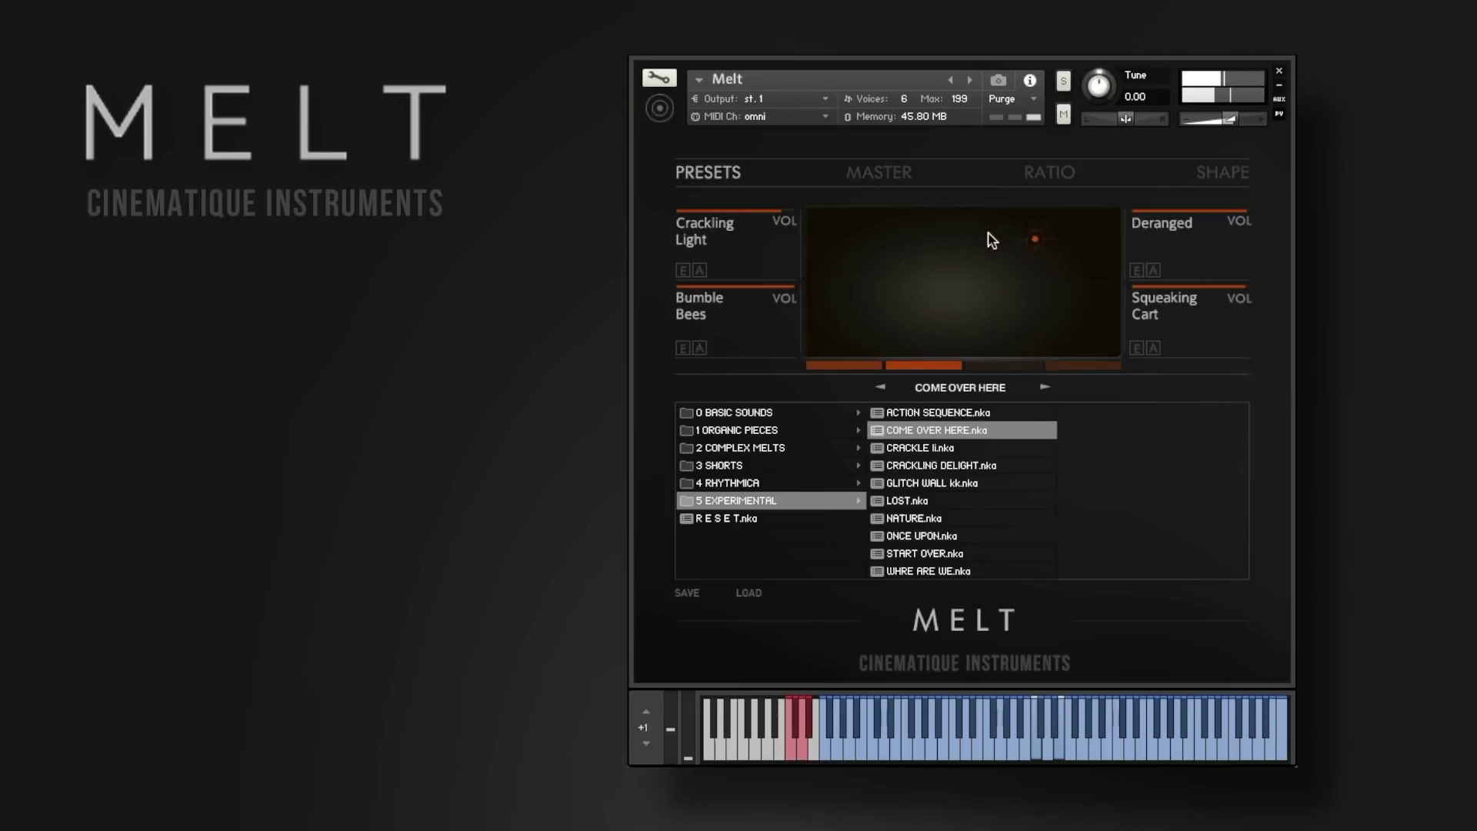
{"action": "left_click_drag", "start_coordinate": [829, 244], "coordinate": [1031, 241]}
Load the LOST preset and shift its morph position across the pad.
{"action": "left_click", "coordinate": [906, 505]}
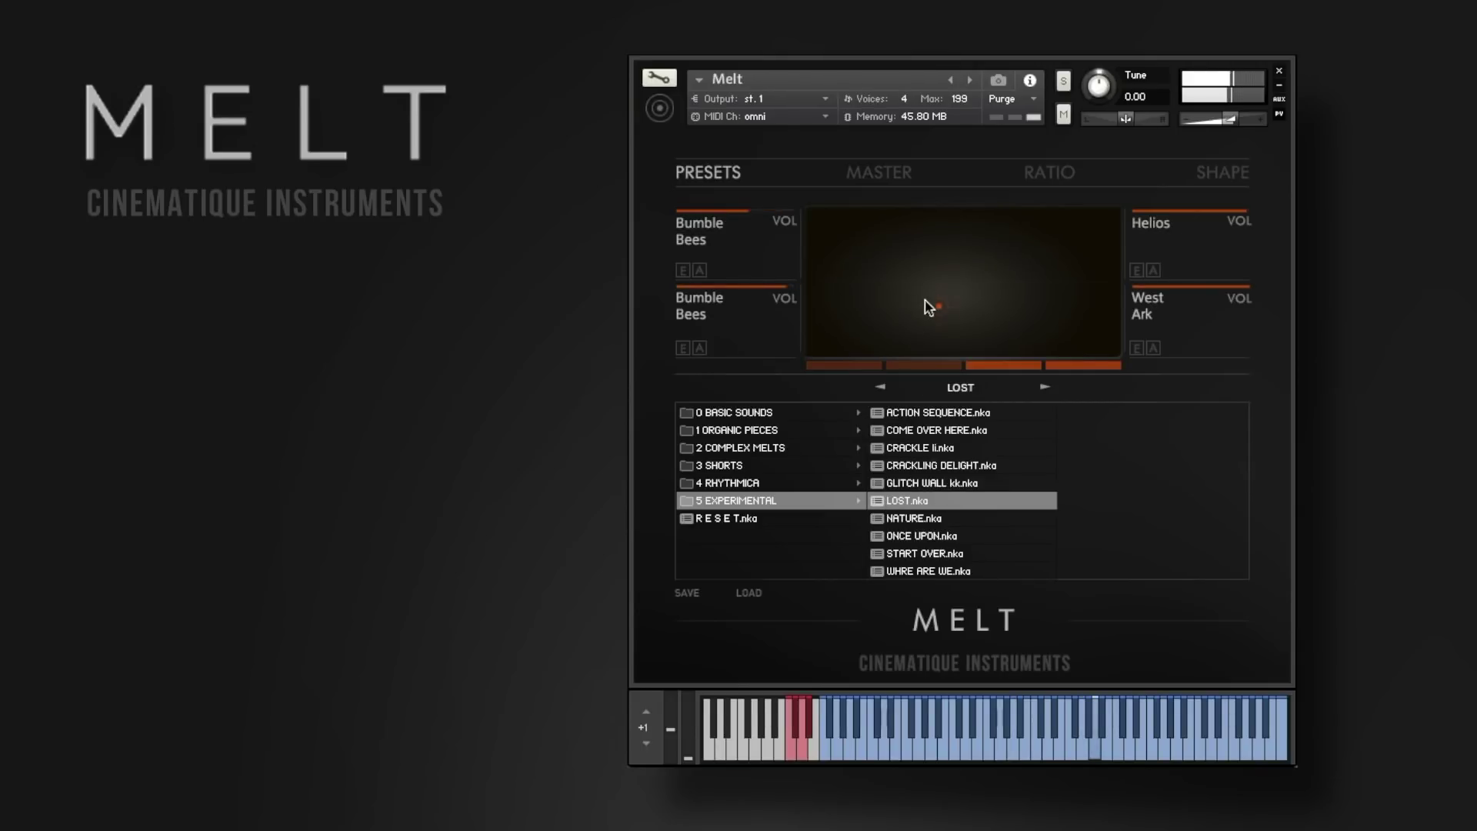
{"action": "left_click_drag", "start_coordinate": [930, 303], "coordinate": [774, 347]}
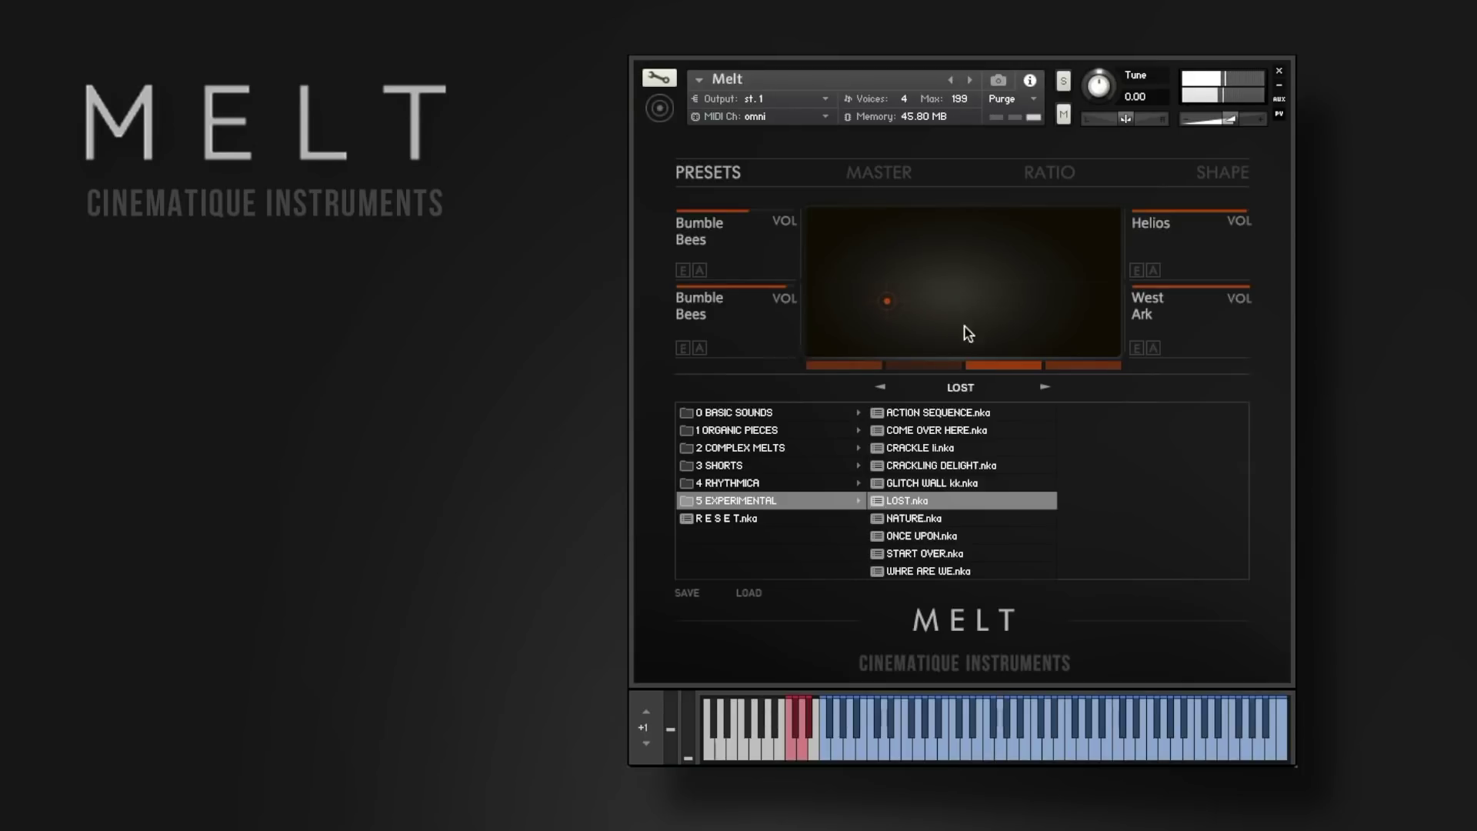
{"action": "left_click", "coordinate": [731, 414]}
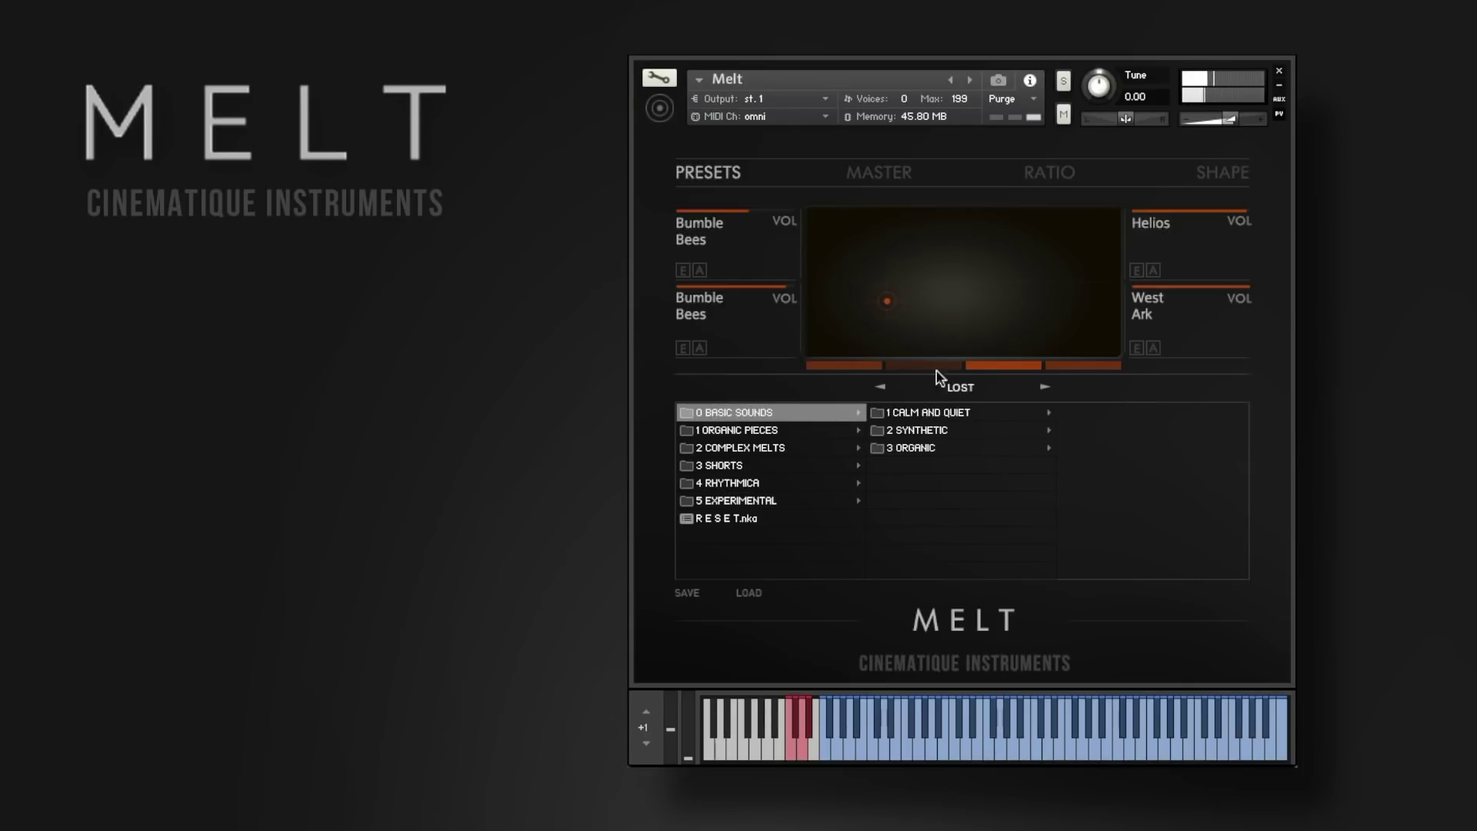
Audition NO ONE HERE from 1 CALM AND QUIET, then load OL ORGAN from 3 ORGANIC and nudge the morph point.
{"action": "left_click", "coordinate": [936, 417]}
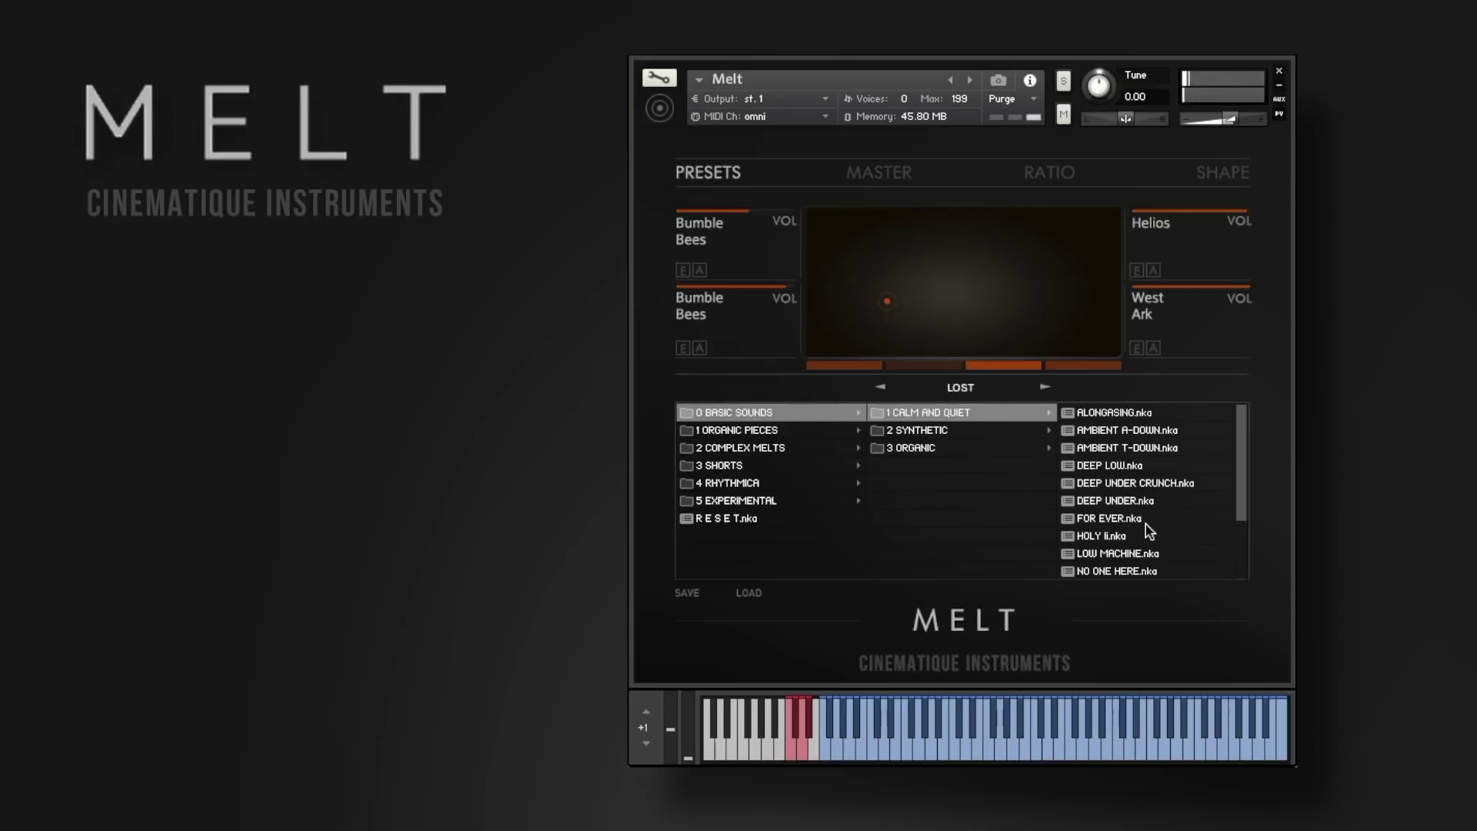
{"action": "left_click", "coordinate": [1131, 572]}
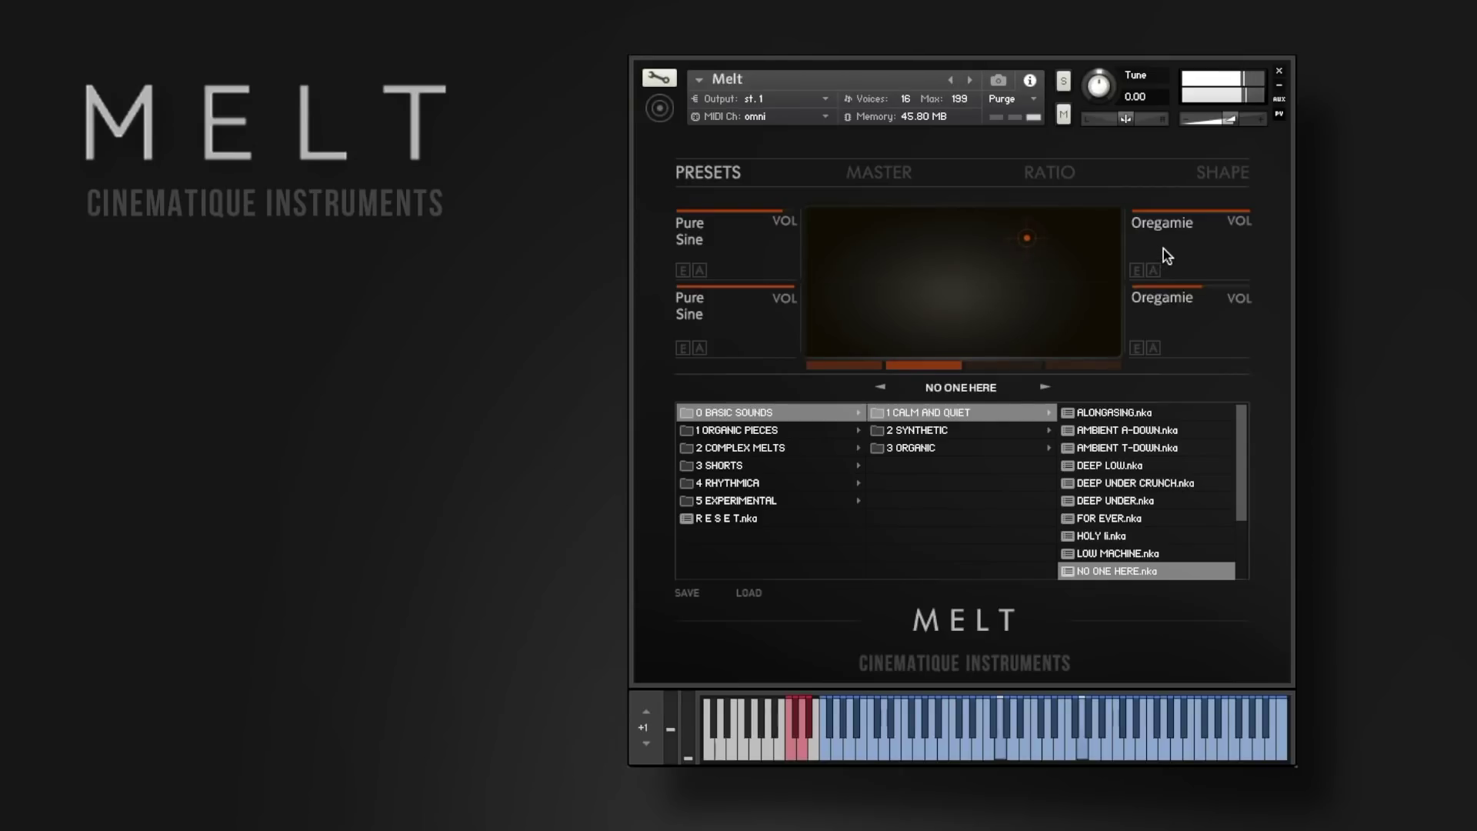
{"action": "left_click", "coordinate": [945, 449]}
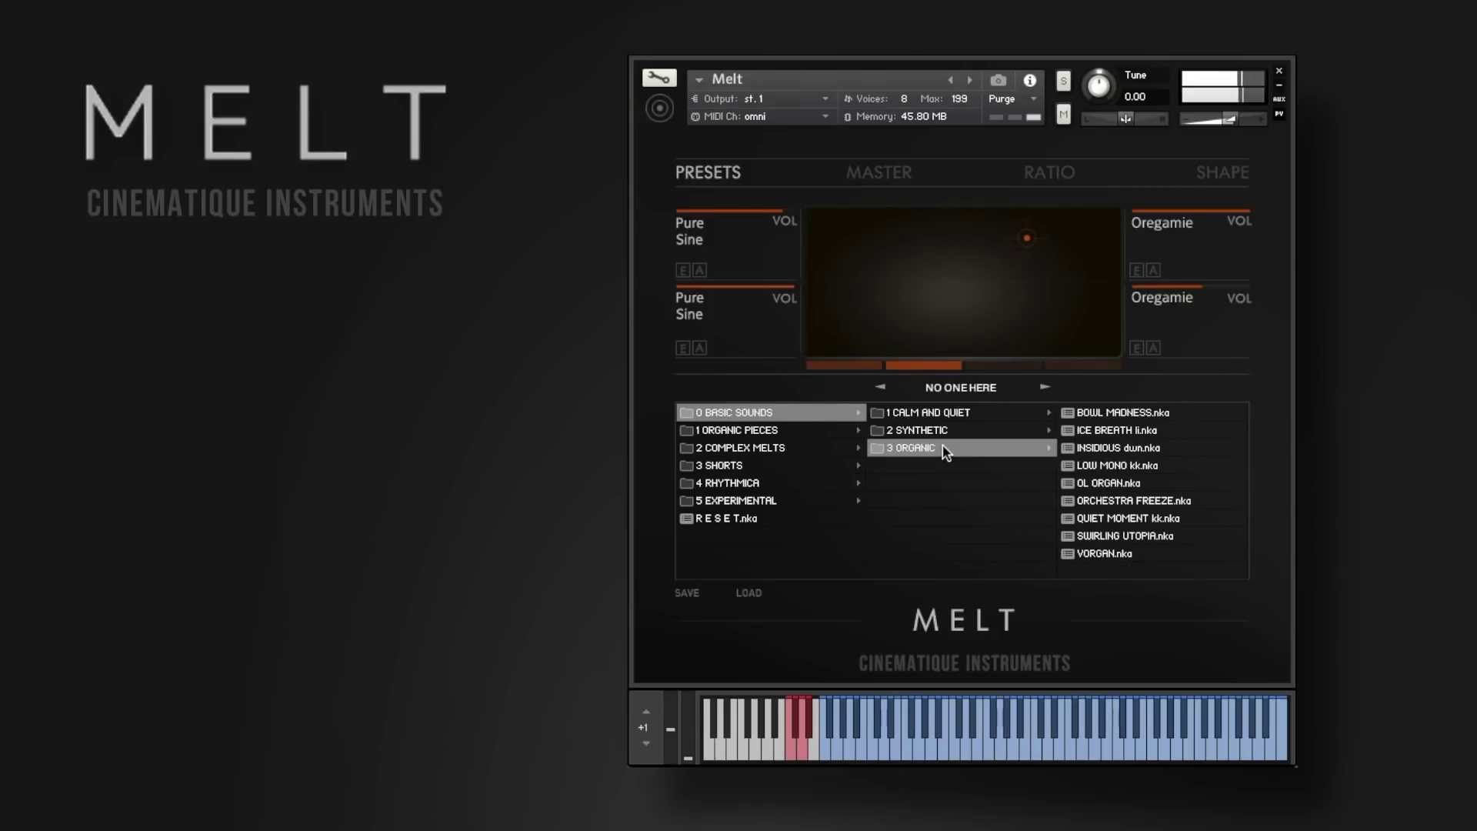
{"action": "double_click", "coordinate": [1096, 485]}
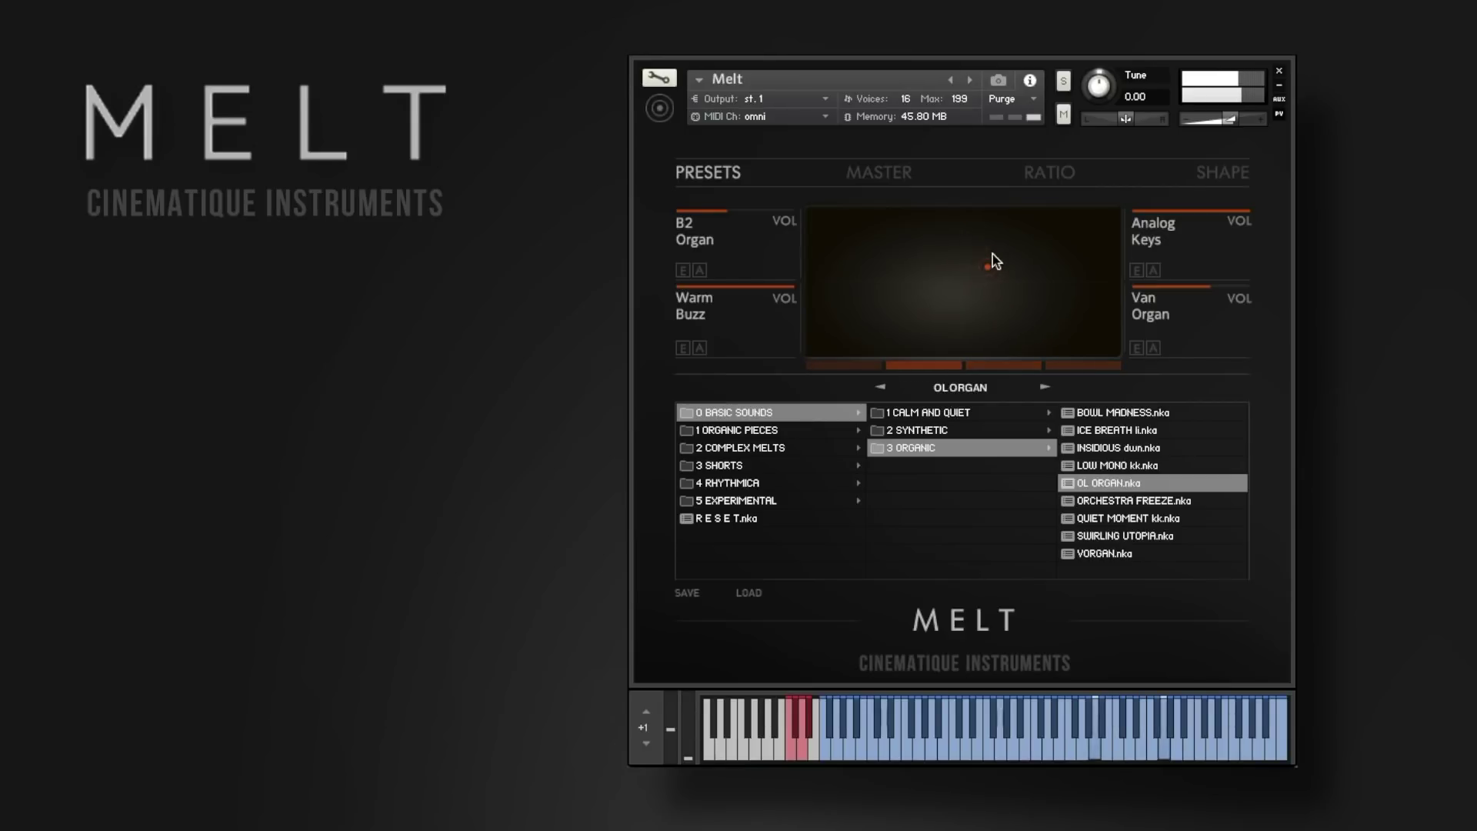
{"action": "mouse_move", "coordinate": [993, 262]}
{"action": "left_mouse_down"}
{"action": "mouse_move", "coordinate": [1087, 222]}
{"action": "mouse_move", "coordinate": [905, 236]}
{"action": "mouse_move", "coordinate": [854, 288]}
{"action": "mouse_move", "coordinate": [847, 320]}
{"action": "mouse_move", "coordinate": [857, 330]}
{"action": "mouse_move", "coordinate": [999, 271]}
{"action": "left_mouse_up"}
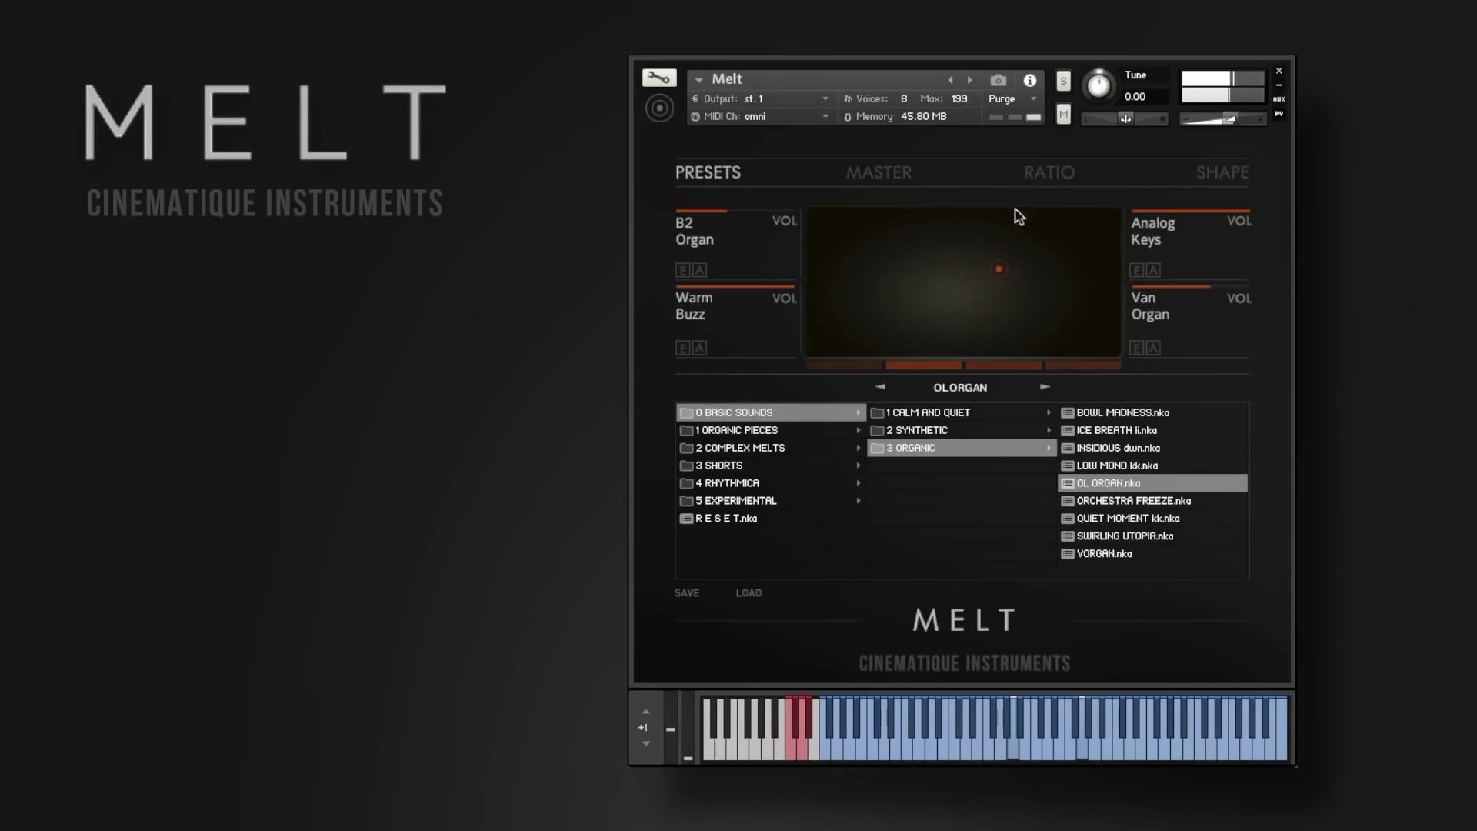
Move the Shape XY morph dot, engage Freeze and push the dot right, then show the Master page.
{"action": "left_click", "coordinate": [1212, 172]}
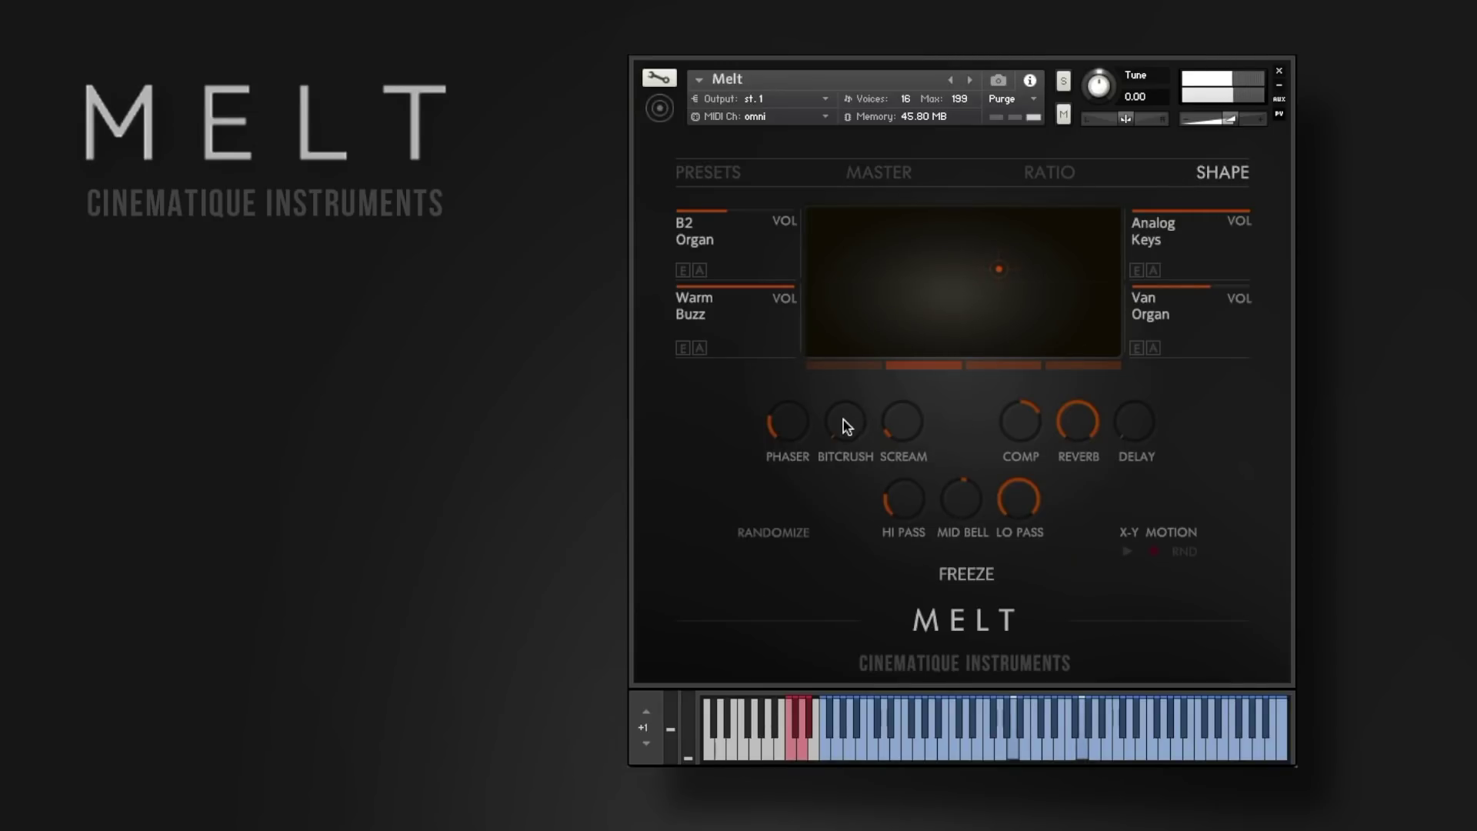
{"action": "left_click_drag", "start_coordinate": [996, 264], "coordinate": [793, 256]}
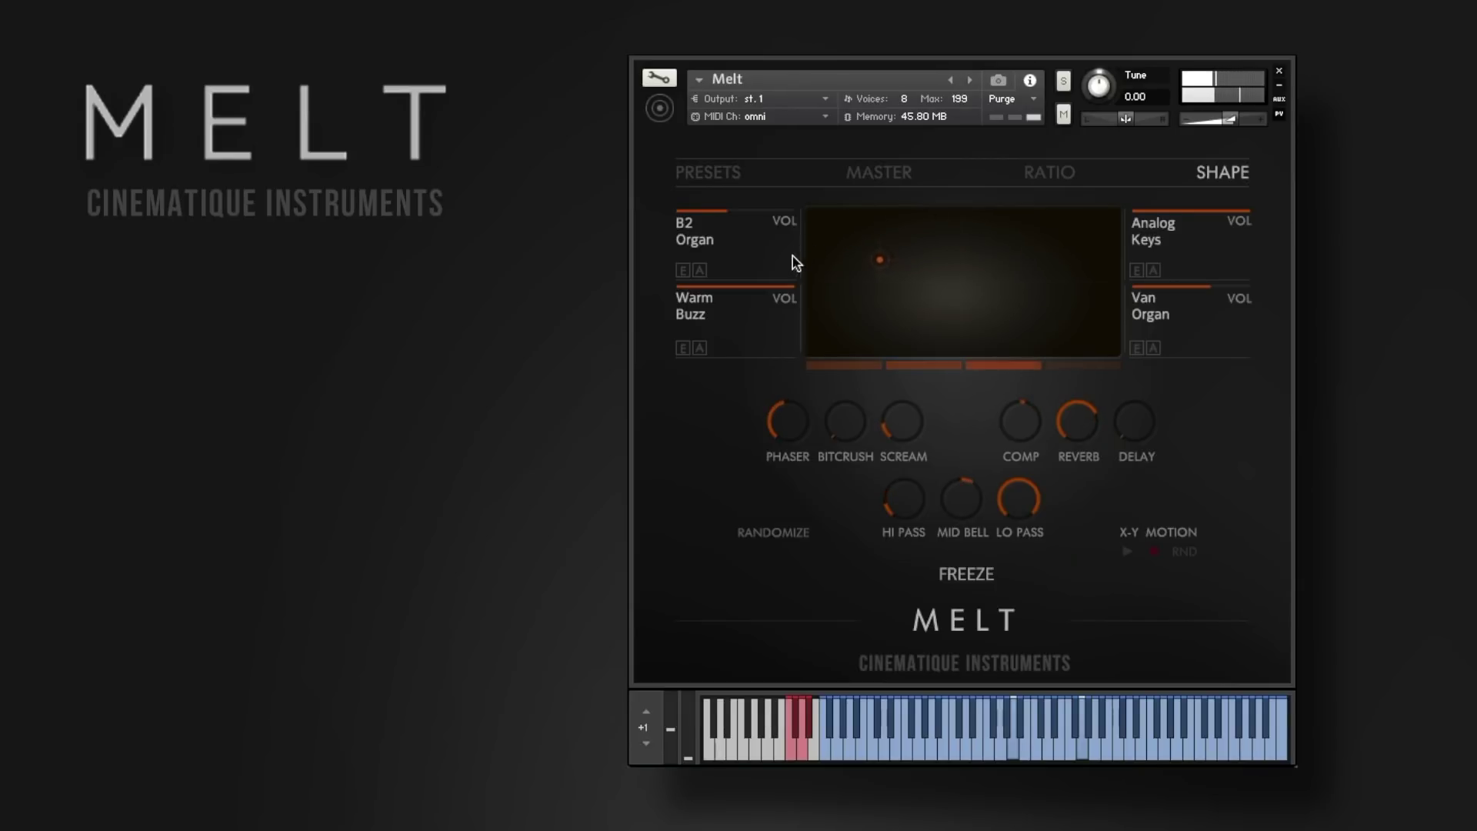
{"action": "left_click", "coordinate": [958, 575]}
{"action": "left_click_drag", "start_coordinate": [897, 287], "coordinate": [1122, 231]}
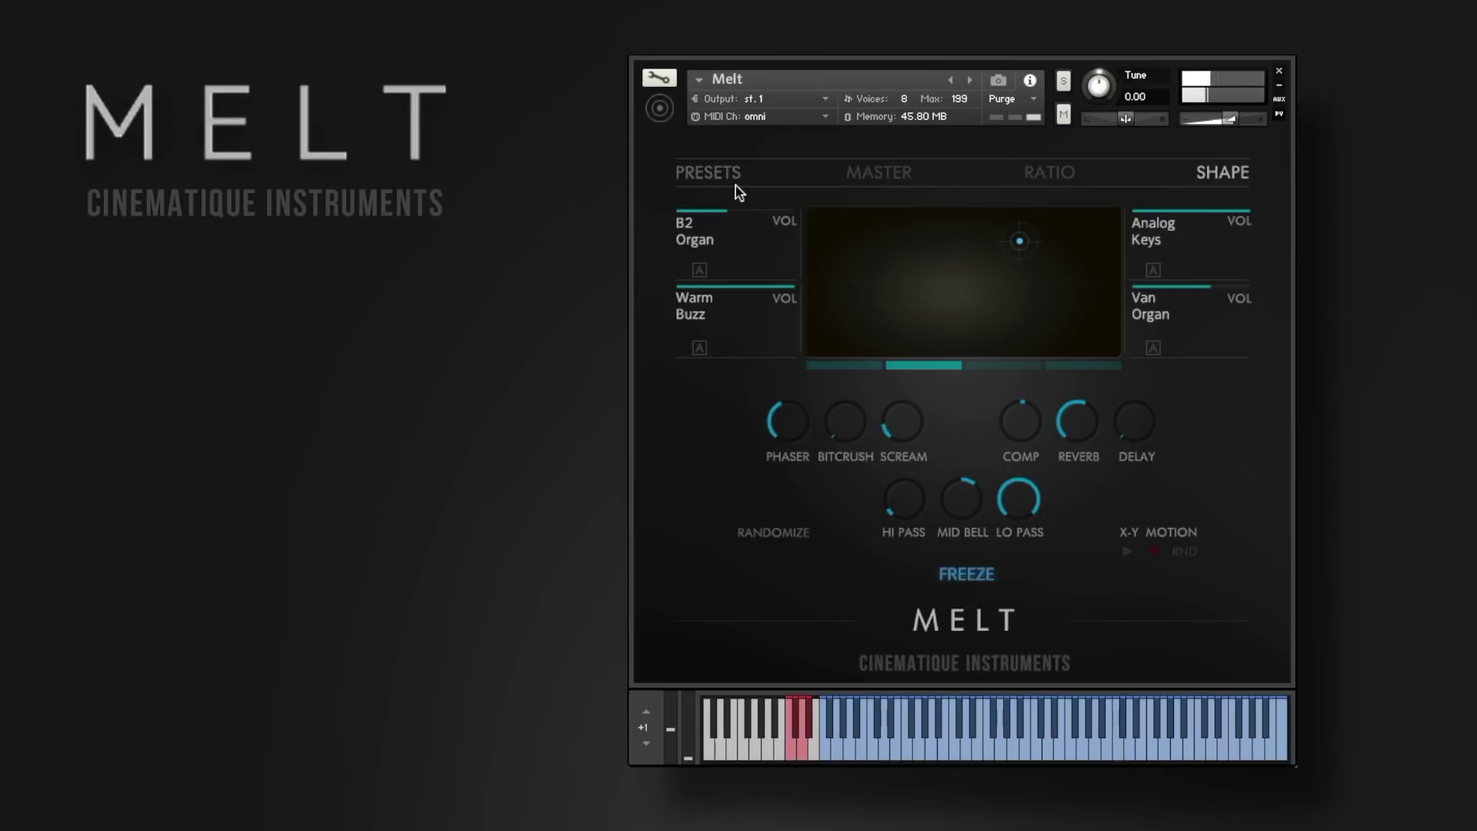
{"action": "left_click", "coordinate": [867, 181]}
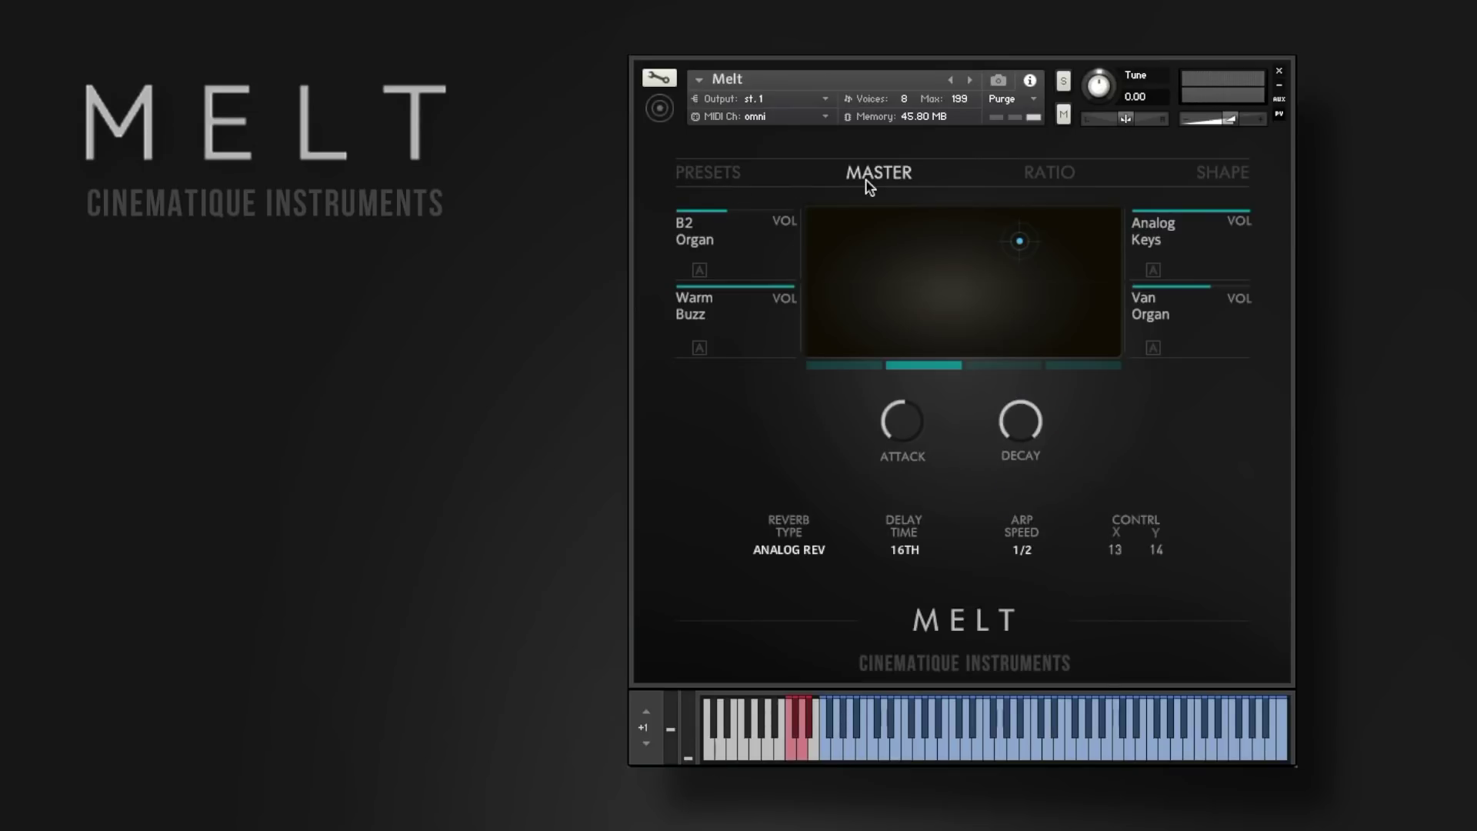